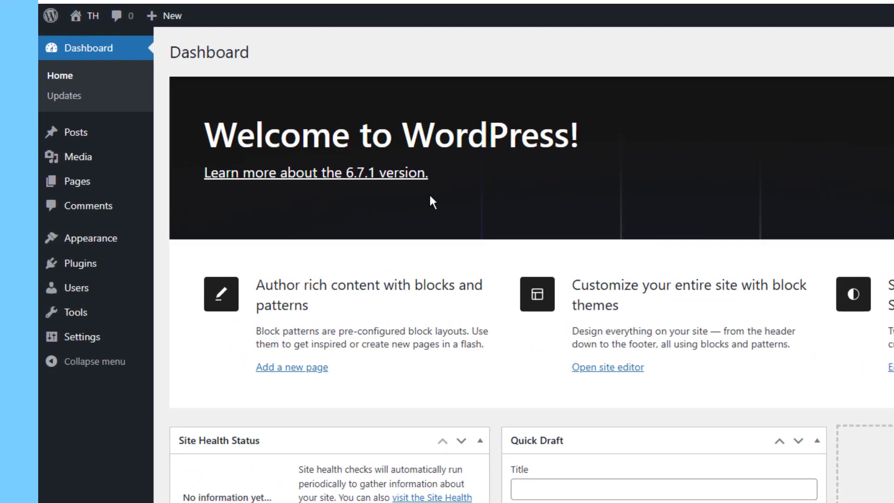
Step: Search the WordPress theme directory for "open shop", then install and activate the Open Shop theme
mouse_move(93, 241)
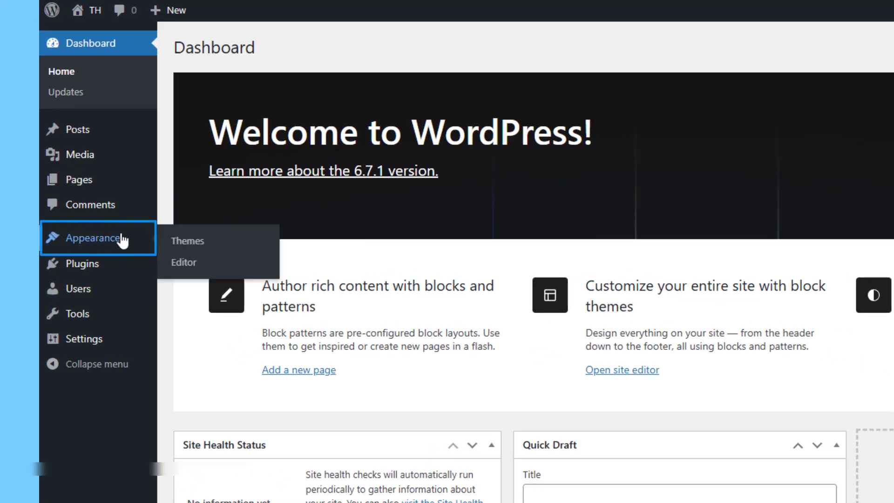
left_click(122, 239)
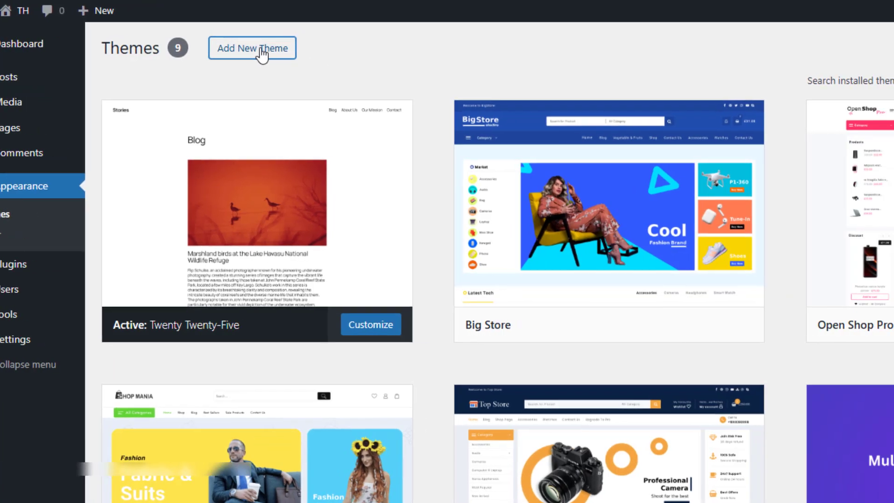
left_click(321, 55)
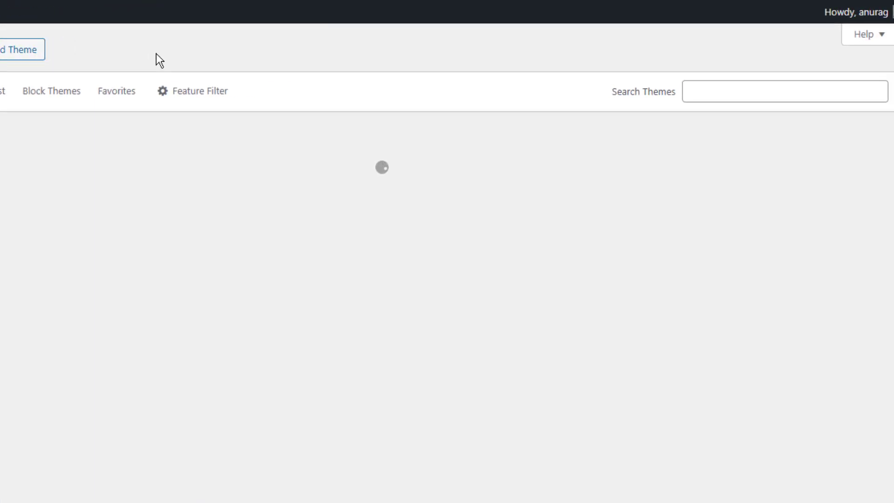
left_click(722, 90)
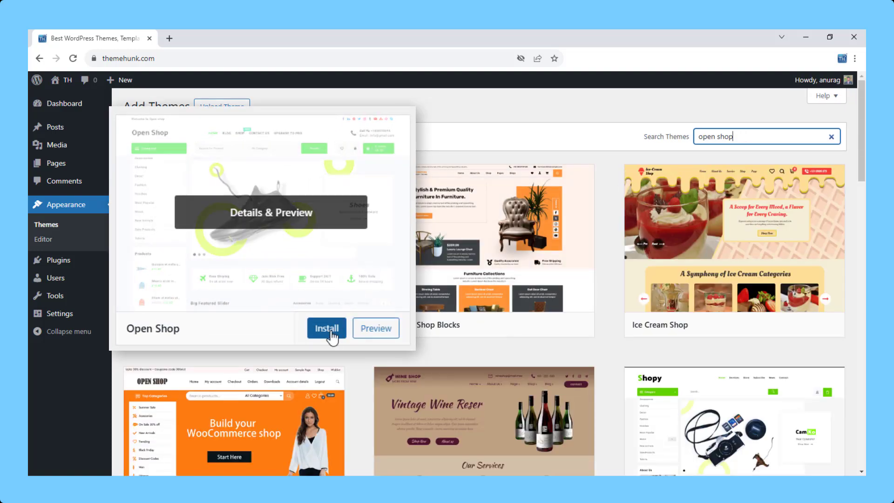
left_click(332, 333)
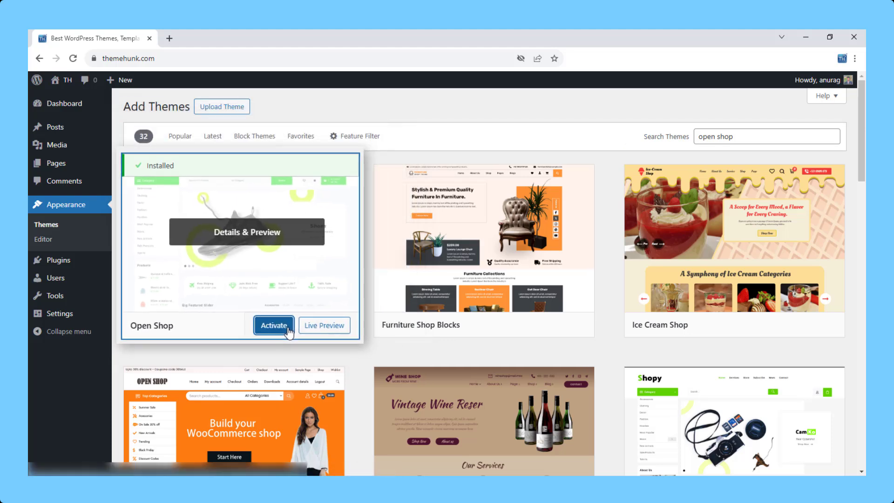
left_click(277, 328)
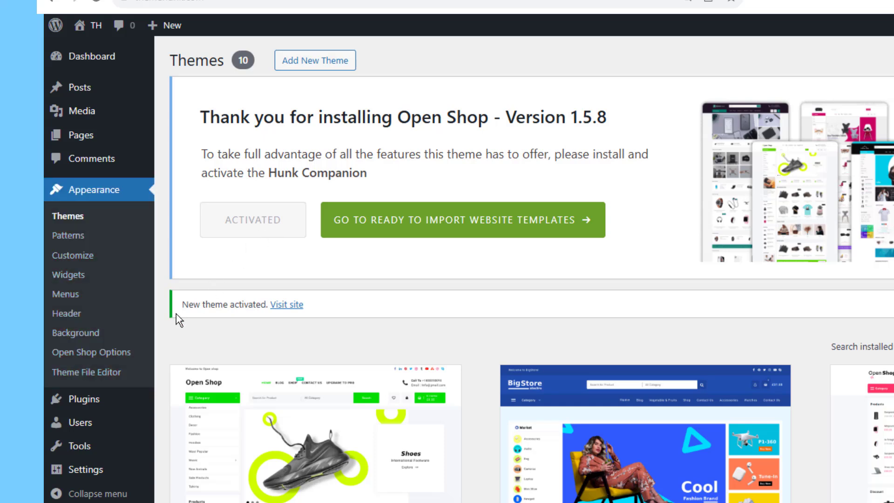
Step: Open the Open Shop theme options page and look over its welcome section
left_click(119, 356)
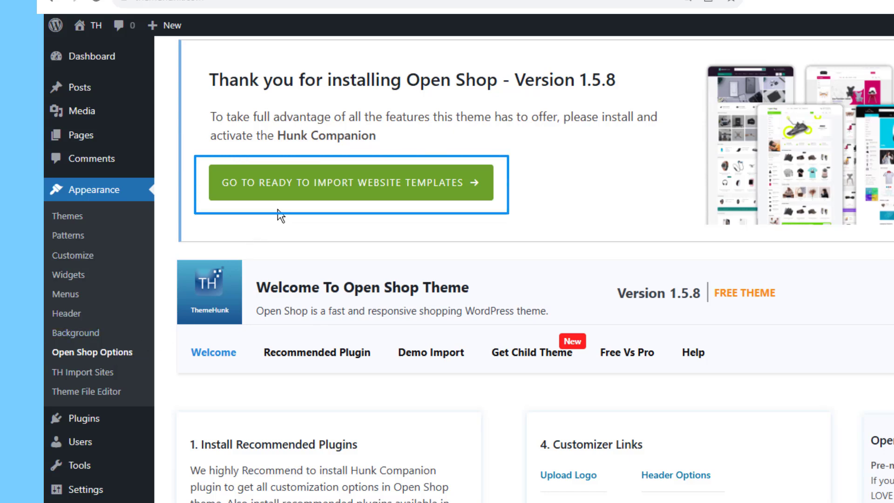
scroll(721, 326, "down", 5)
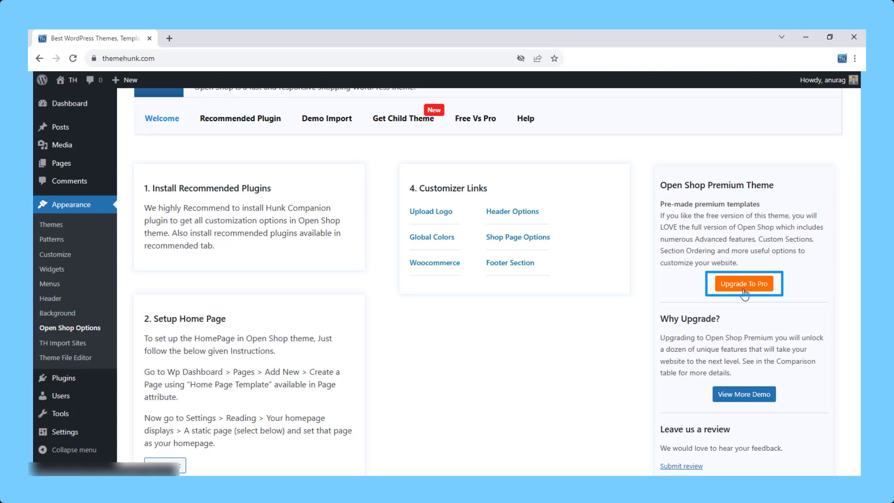
scroll(731, 286, "up", 5)
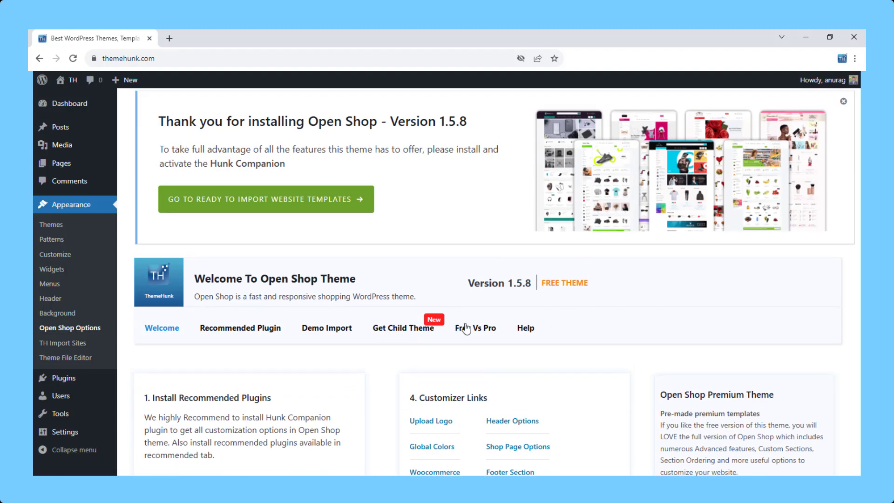
Step: Review the full list of plugins recommended for the Open Shop theme
left_click(246, 333)
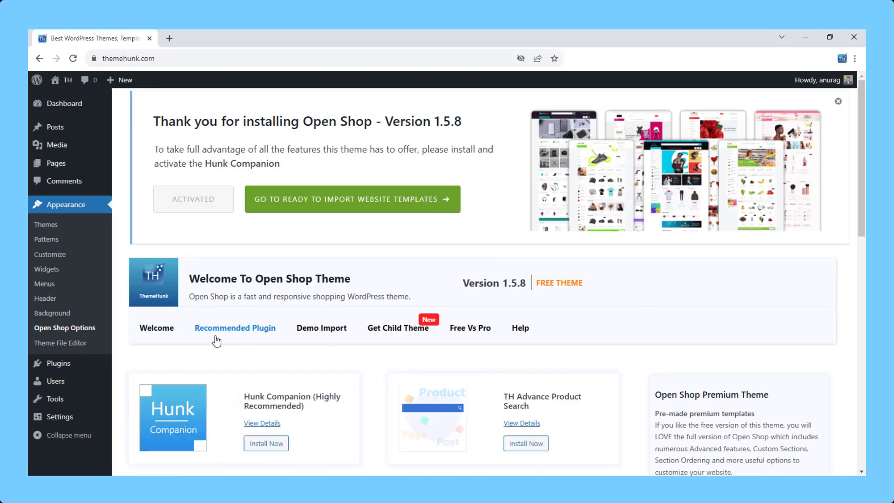
scroll(233, 332, "down", 5)
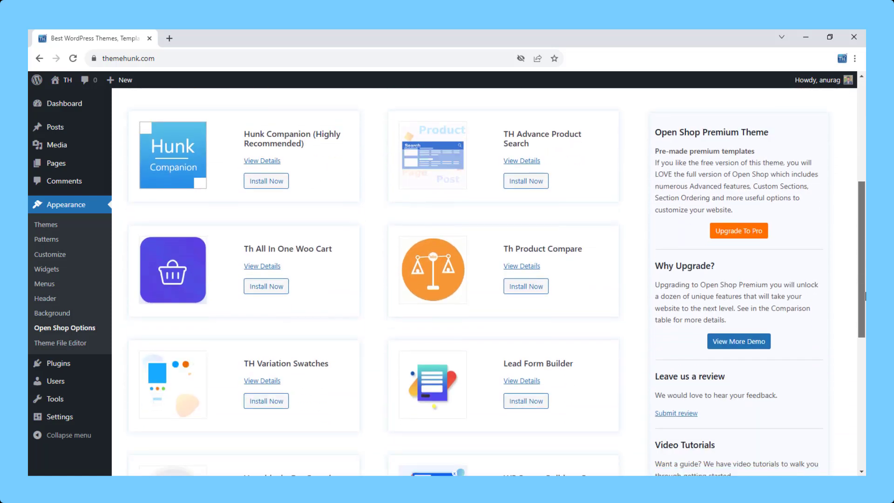
left_click_drag(864, 294, 844, 436)
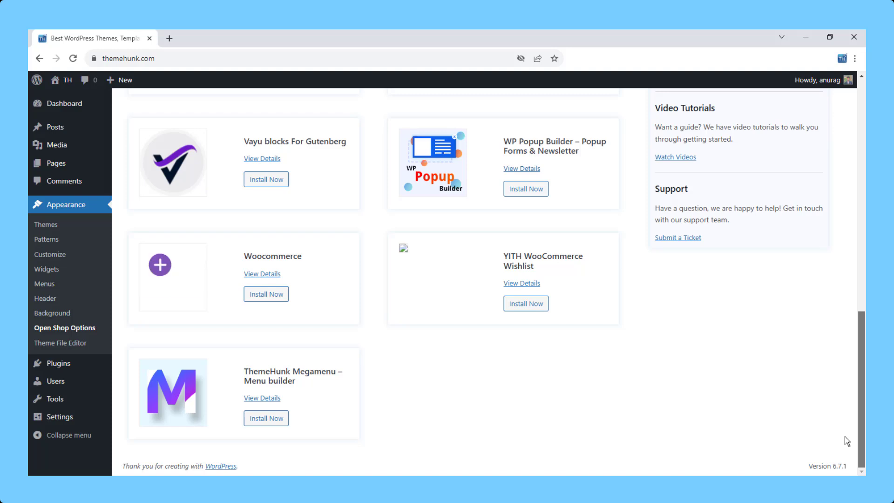
left_click_drag(861, 421, 865, 286)
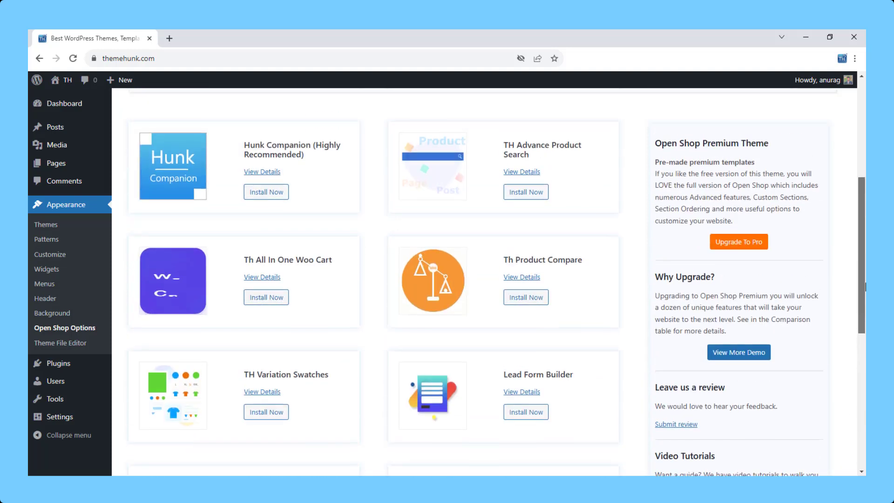
left_click_drag(865, 287, 864, 211)
Step: View the child theme information and read through the Free Vs Pro feature comparison of Open Shop
left_click(430, 275)
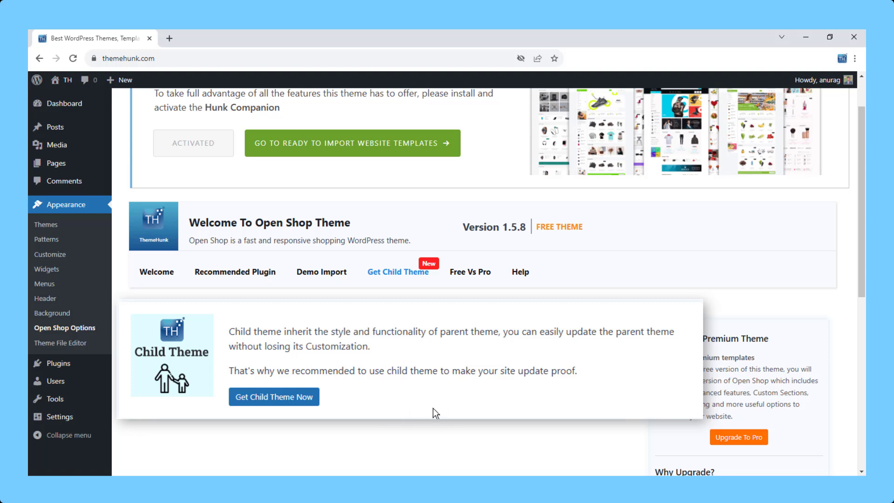
left_click(474, 277)
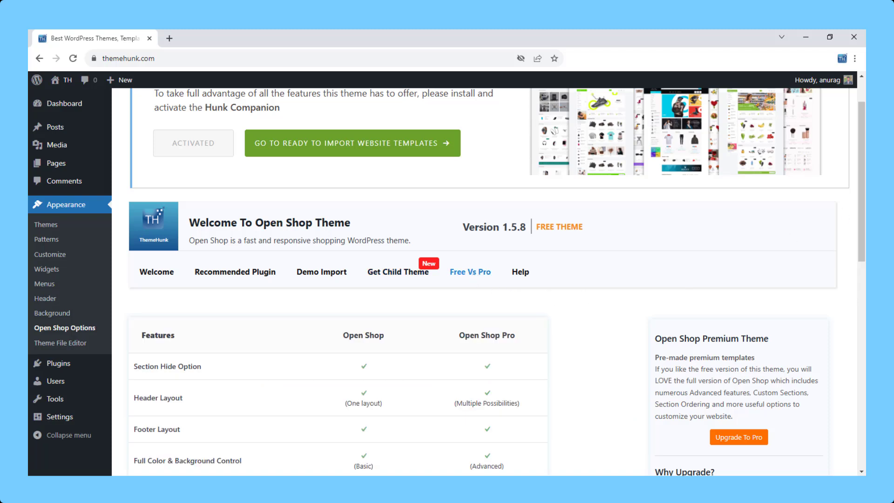
scroll(848, 385, "down", 10)
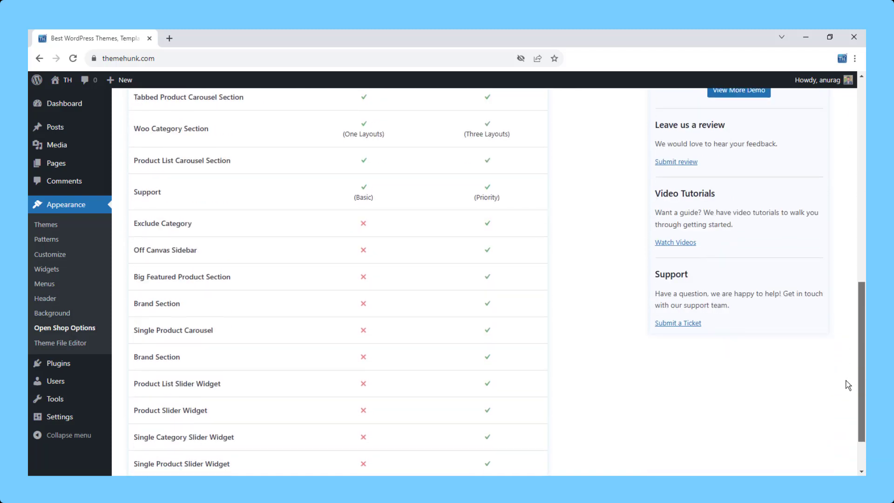
scroll(848, 385, "down", 2)
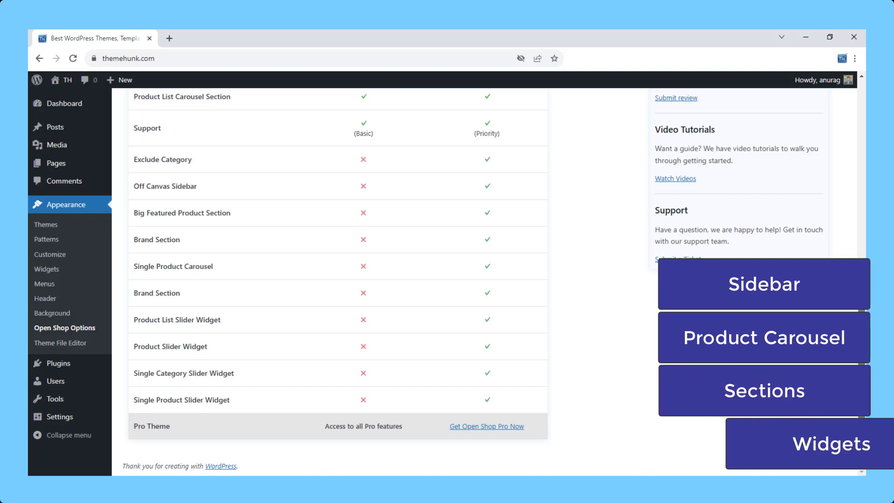
scroll(864, 217, "up", 10)
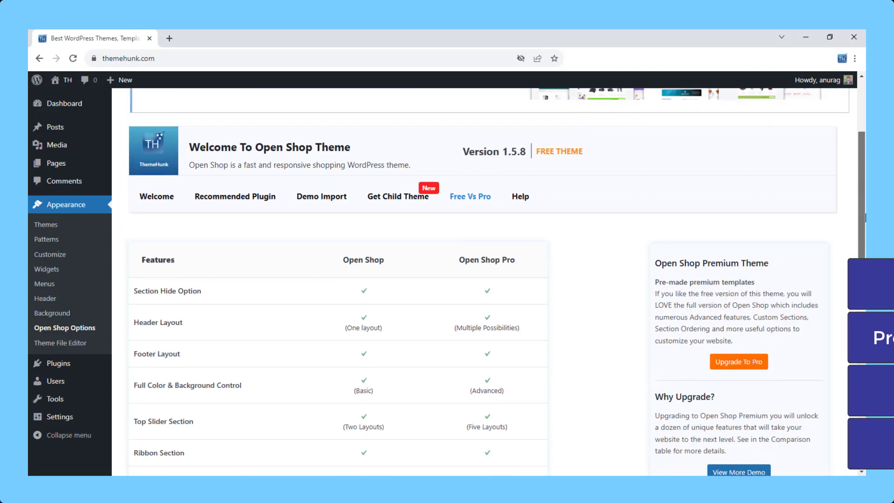
scroll(864, 218, "up", 3)
Step: Look through the theme's help section, including its support, child theme and documentation entries
left_click(519, 336)
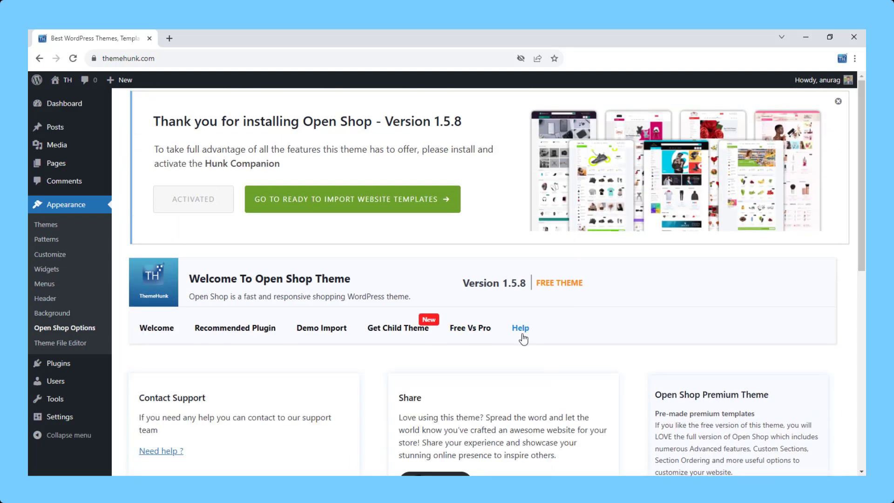
scroll(618, 340, "down", 5)
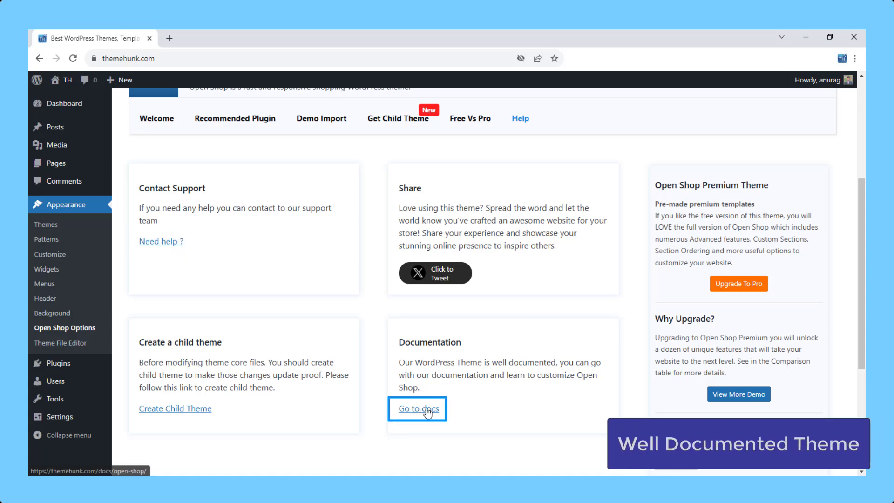
scroll(586, 364, "down", 4)
scroll(587, 368, "up", 8)
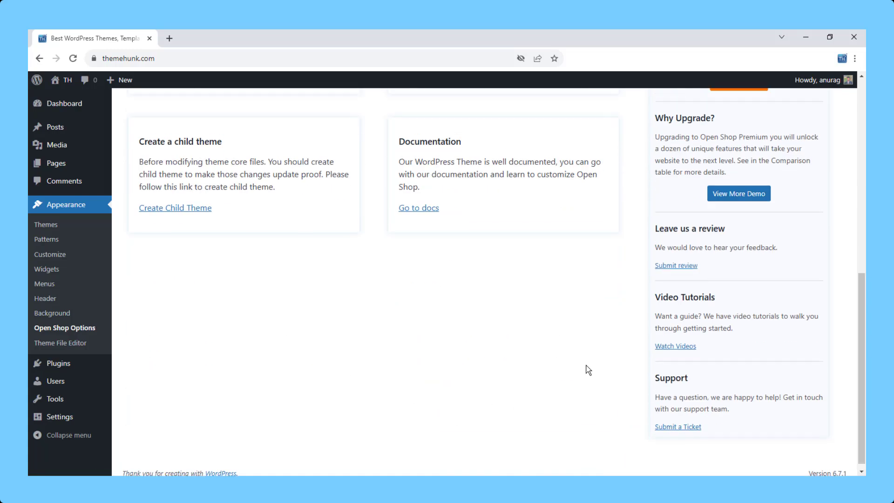
Step: Start the Open Shop demo import and open the library of ready-to-import website templates
left_click(330, 335)
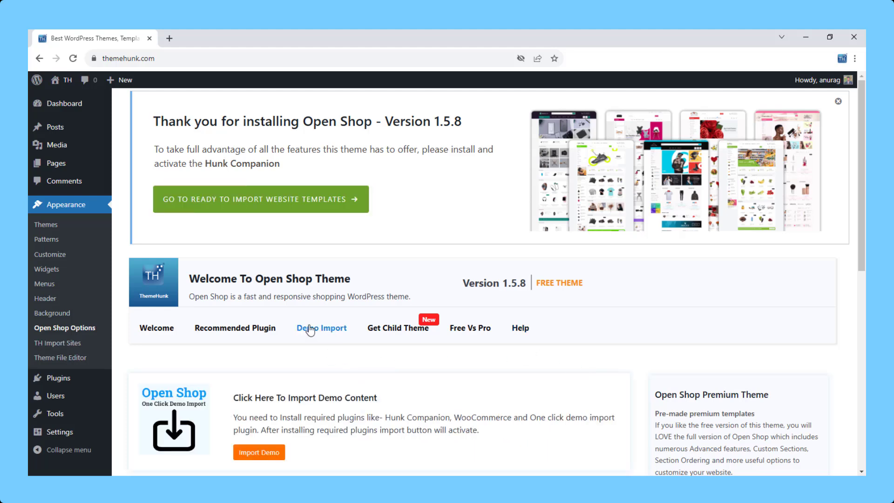
scroll(317, 330, "down", 4)
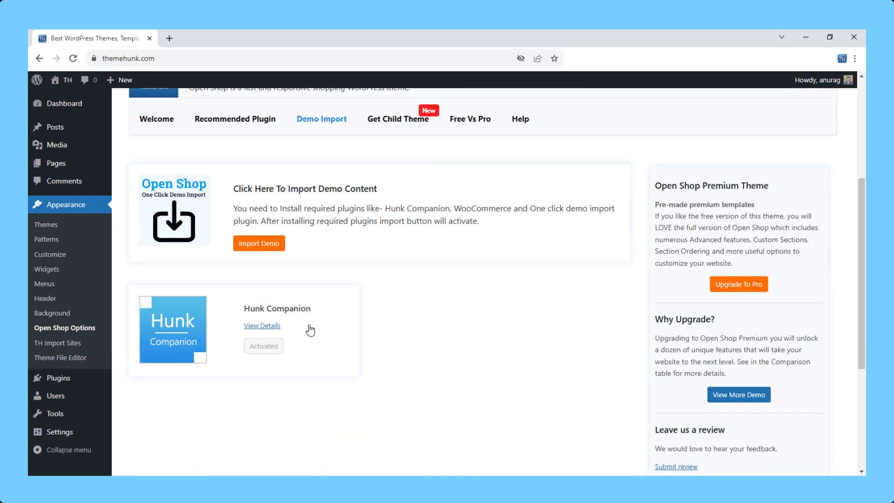
left_click(274, 250)
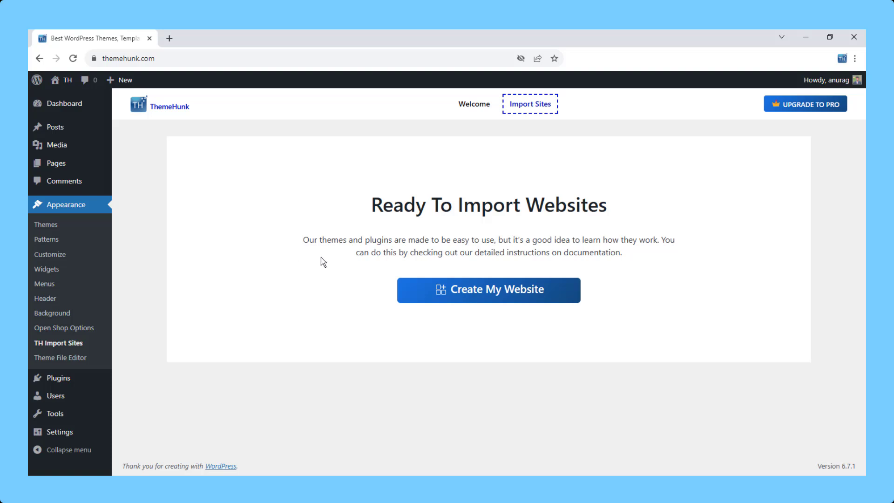
left_click(491, 292)
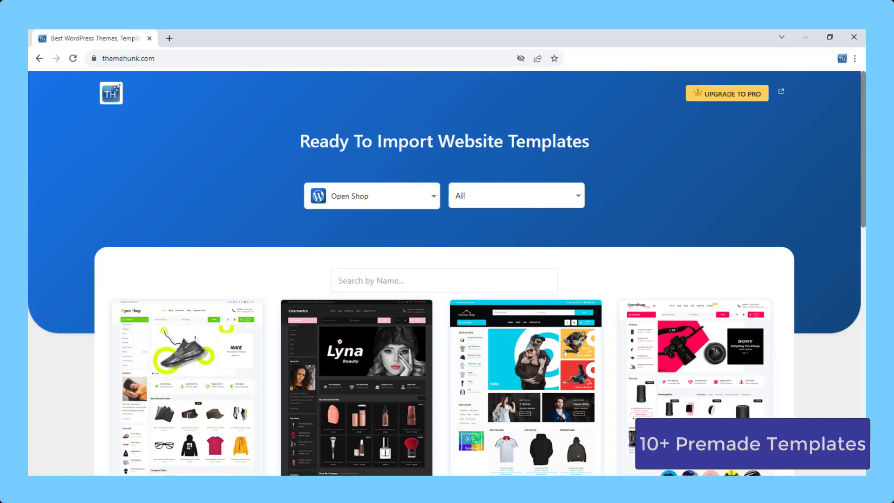
Step: Check the template type filter options and browse all available Open Shop website templates
left_click(536, 205)
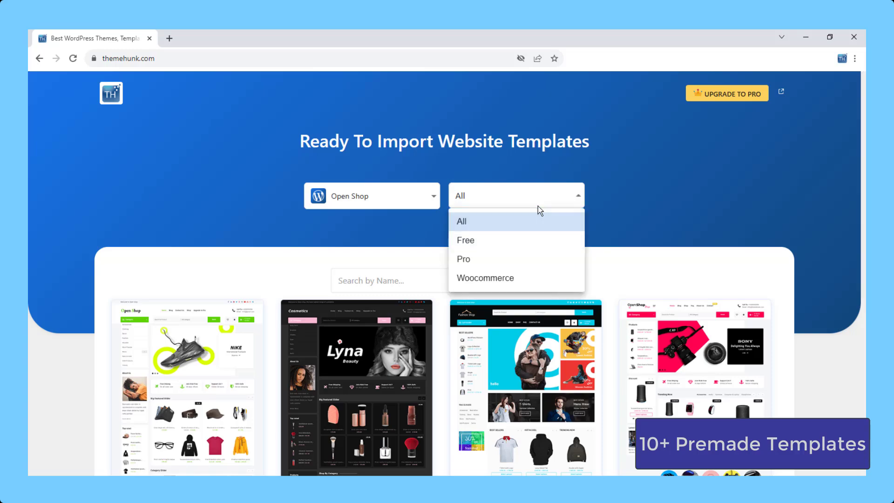
left_click(551, 200)
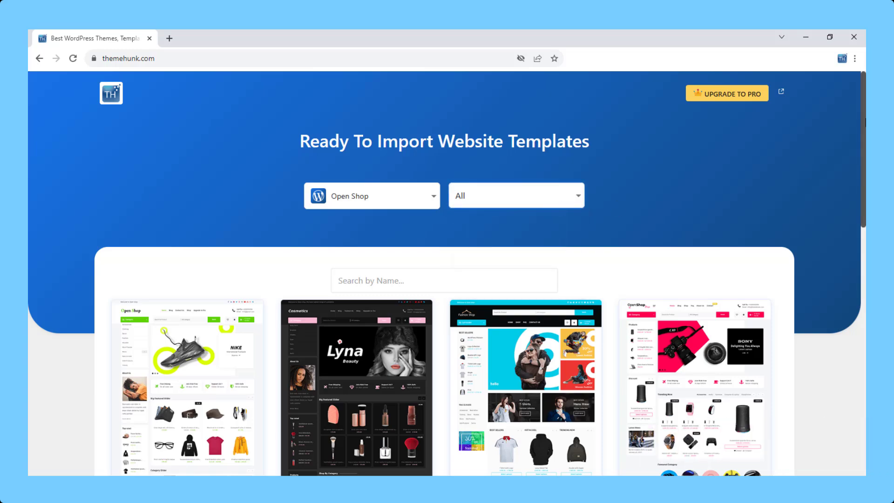
scroll(550, 199, "down", 5)
scroll(847, 384, "down", 8)
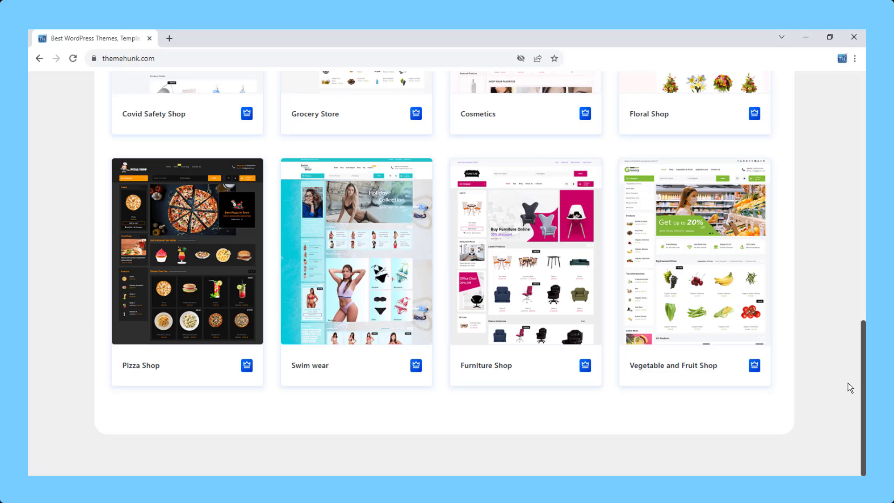
left_click_drag(862, 386, 864, 125)
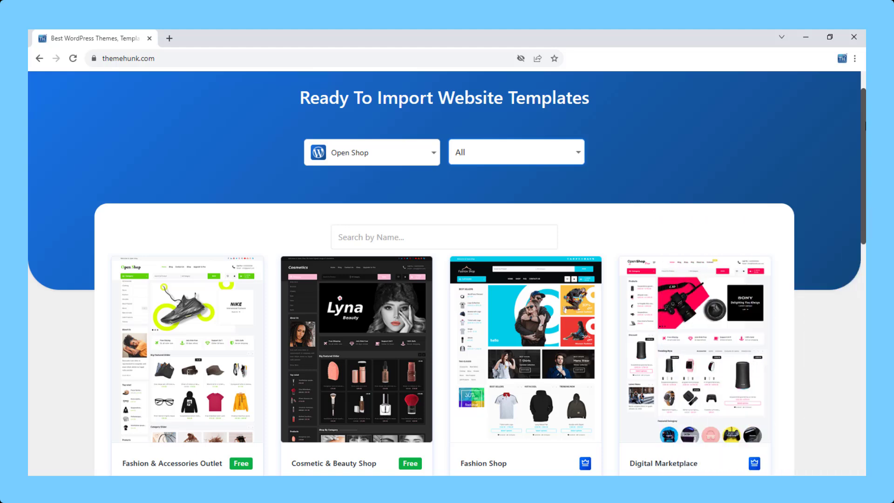
left_click_drag(864, 126, 865, 191)
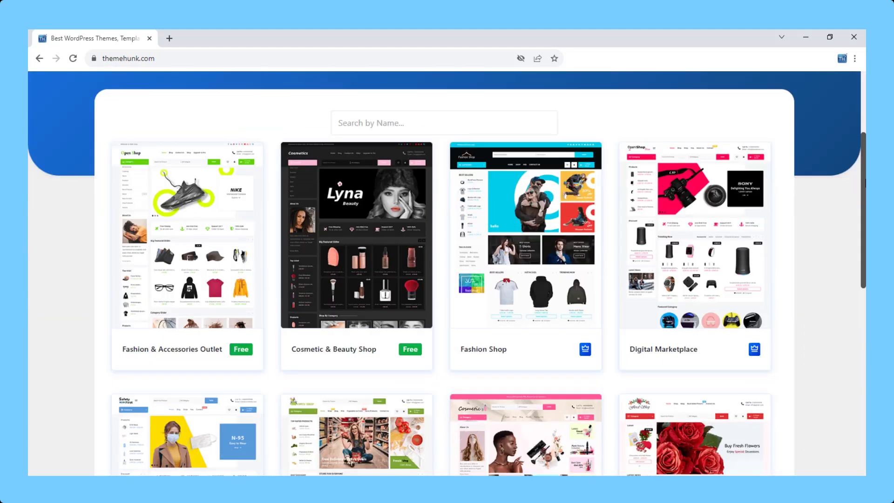
Step: Choose the free Fashion & Accessories Outlet template, preview its home and Blog pages, and continue with the import
left_click(213, 231)
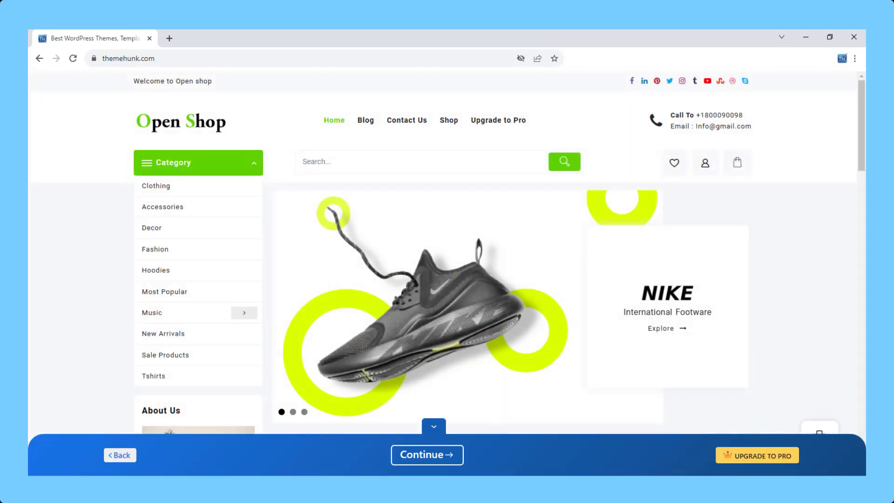
mouse_move(861, 149)
left_mouse_down()
mouse_move(858, 367)
mouse_move(833, 458)
mouse_move(864, 133)
left_mouse_up()
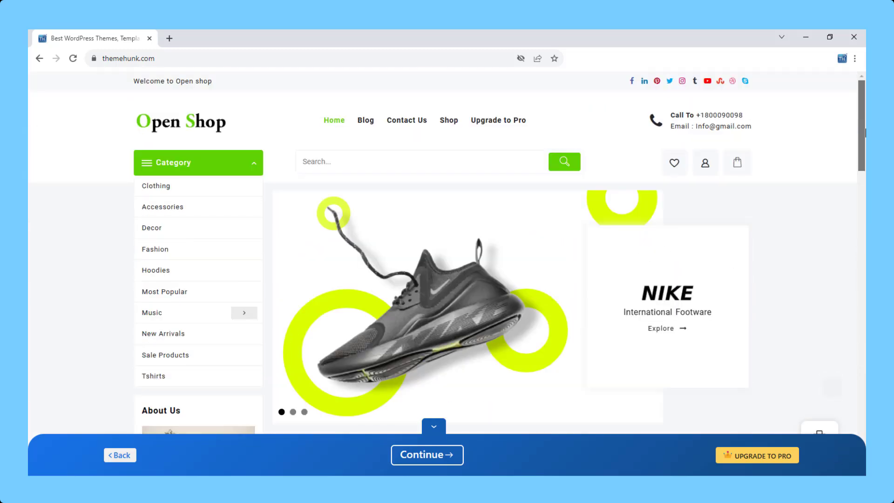
left_click(365, 122)
scroll(864, 213, "down", 5)
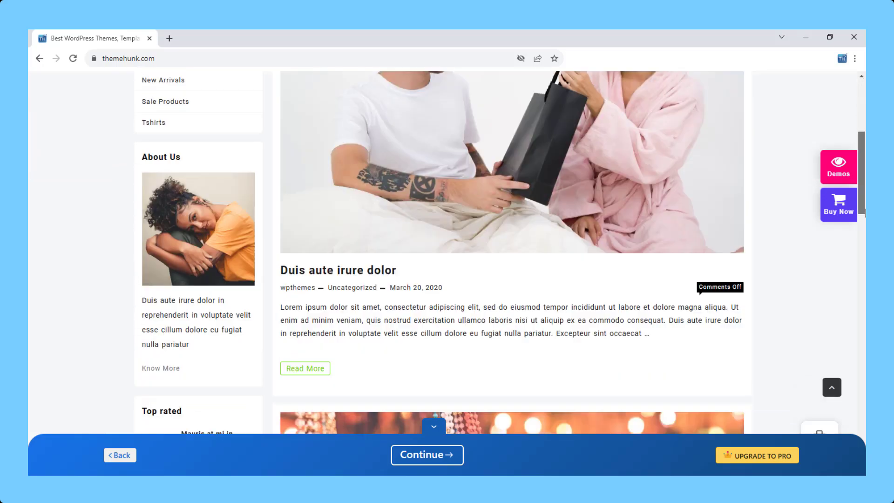
scroll(865, 212, "down", 15)
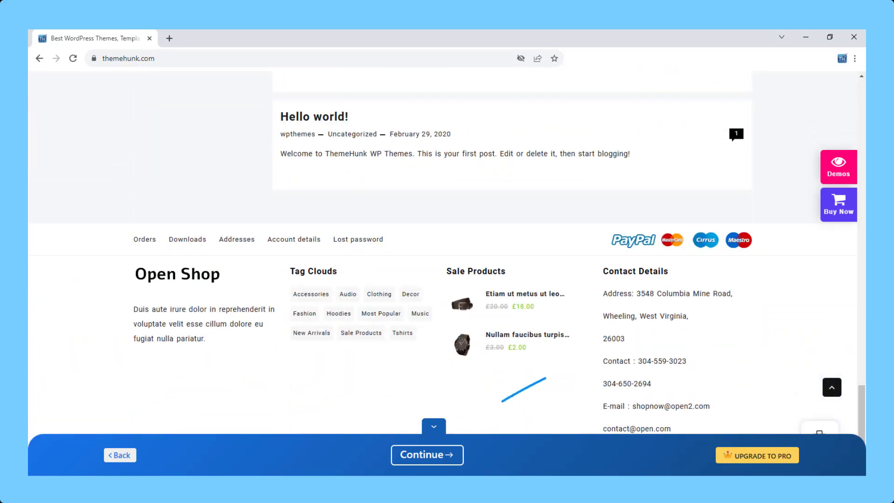
left_click(427, 455)
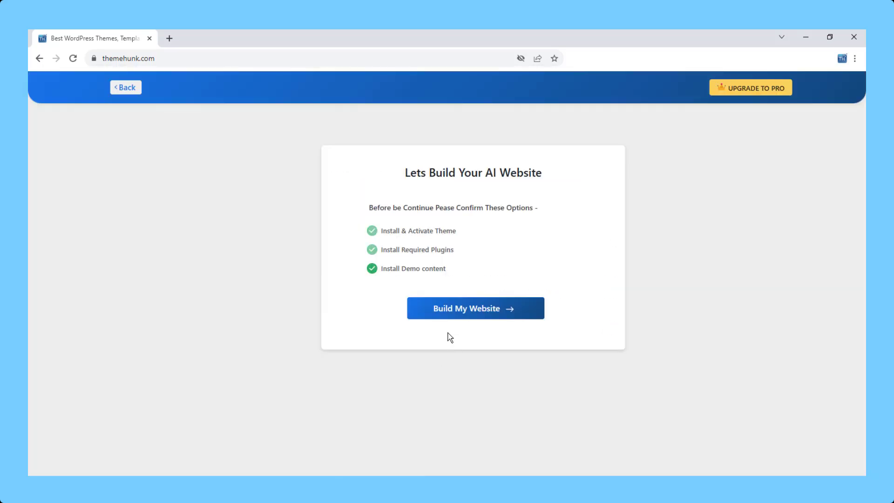
Step: Build the website with the theme, required plugins and demo content, and open the finished site for customizing
left_click(467, 318)
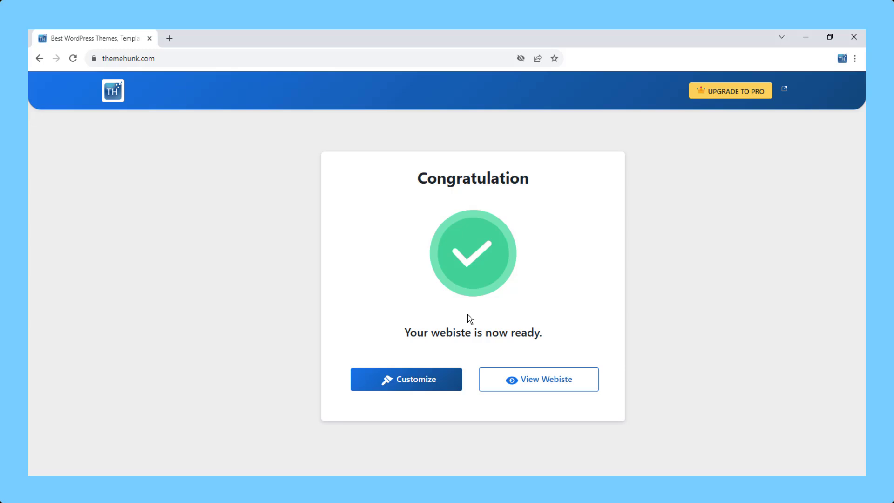
left_click(425, 384)
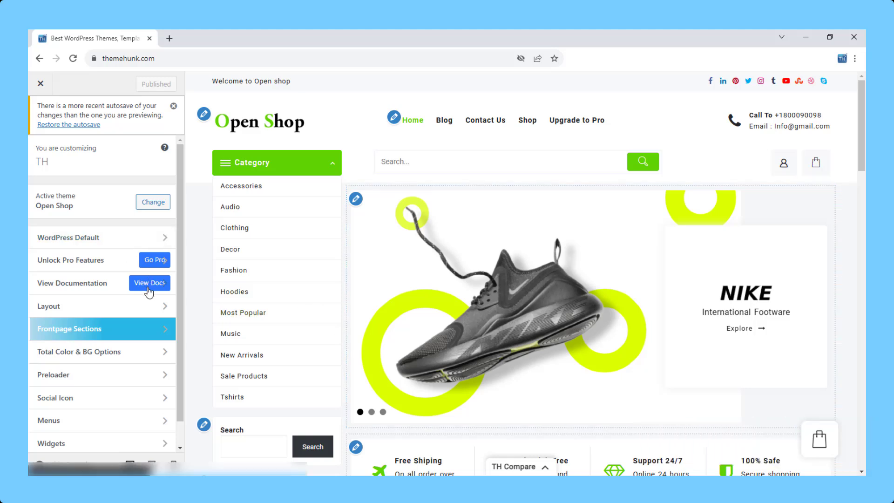
Step: Try limiting the main header's category menu to Accessories and Fashion, and clear both choices again
left_click(144, 307)
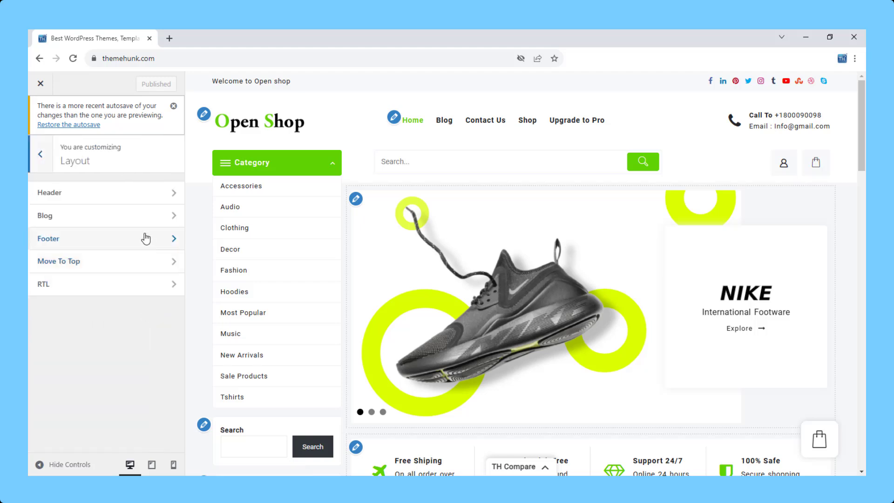
left_click(126, 197)
left_click(129, 218)
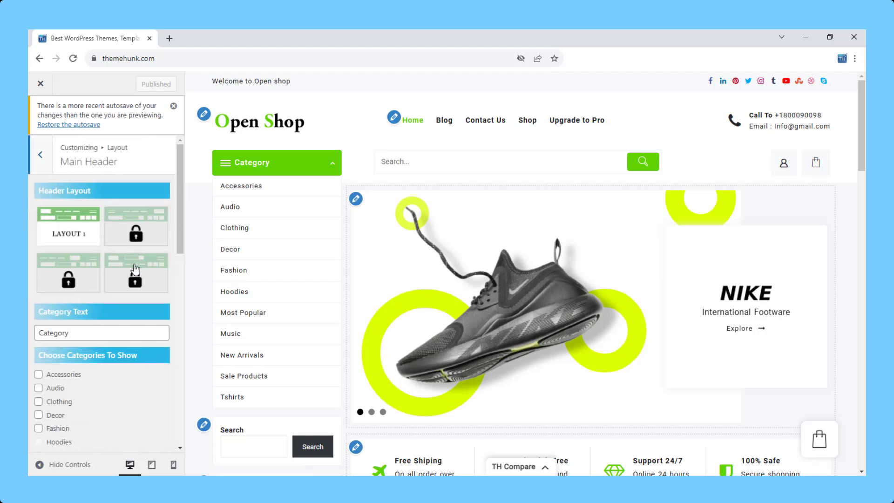
left_click_drag(178, 246, 181, 290)
left_click(38, 245)
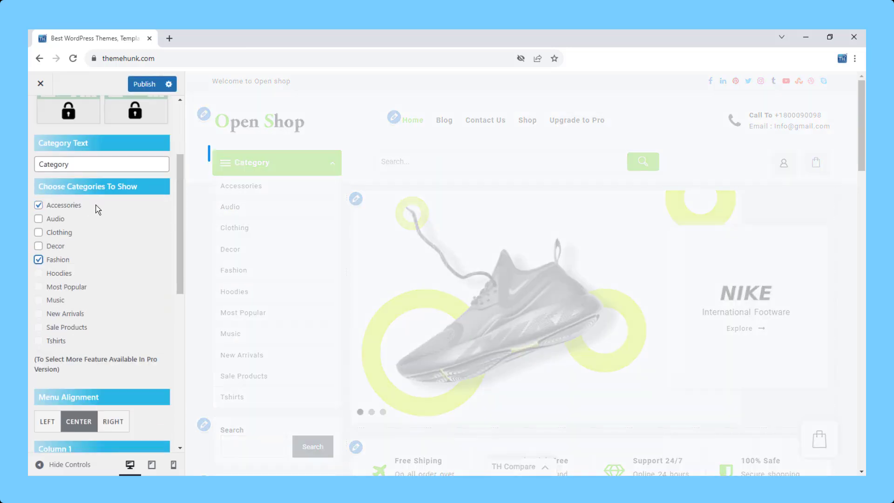
left_click(38, 204)
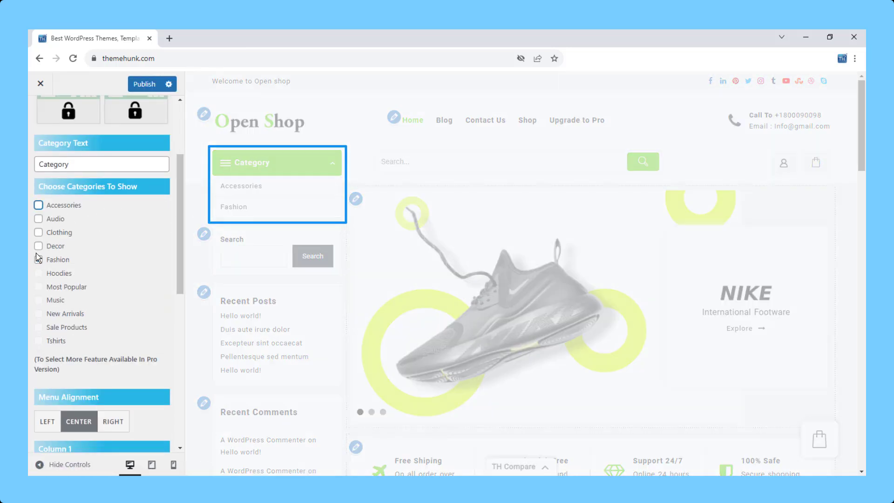
left_click(39, 258)
scroll(110, 247, "up", 3)
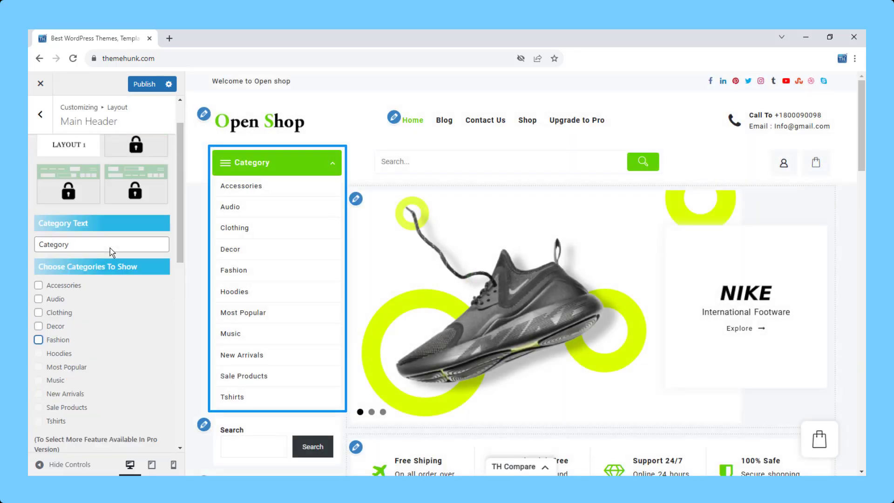
left_click(40, 114)
left_click(41, 116)
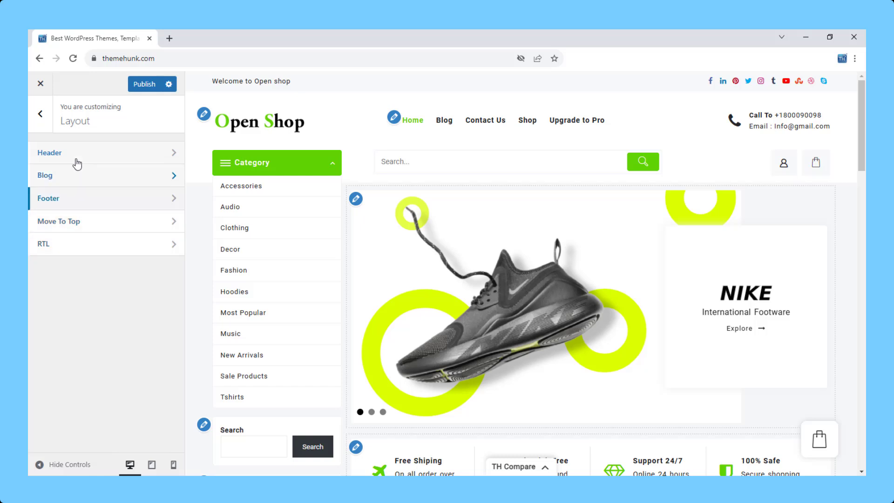
left_click(41, 114)
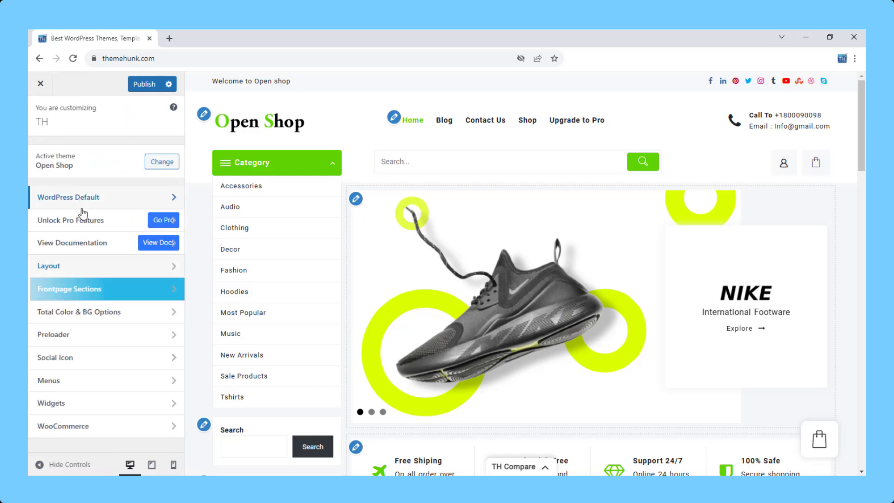
Step: Replace the first top slider slide's image with the bearded man in a black T-shirt from the media library, publish, and preview that slide
left_click(99, 290)
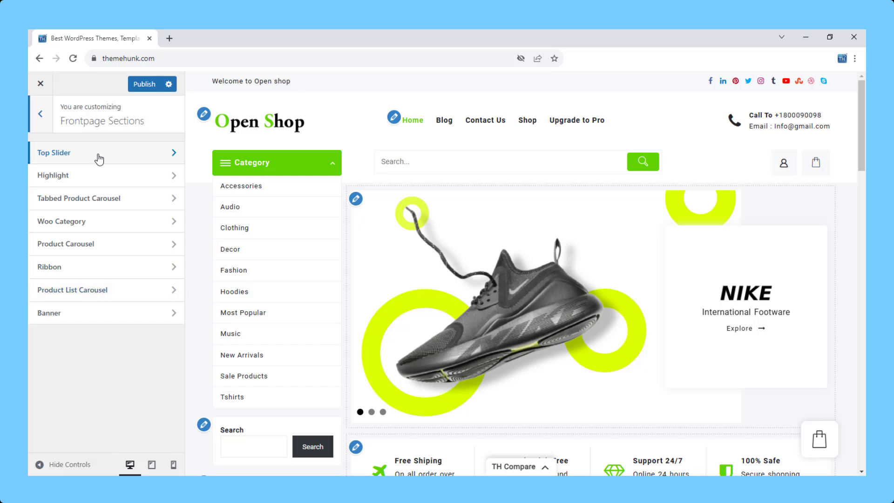
left_click(97, 158)
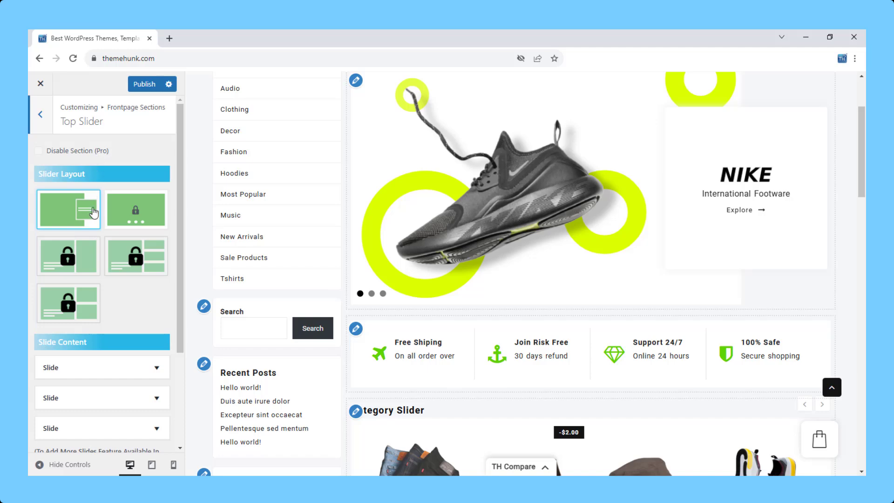
left_click(60, 369)
scroll(93, 353, "down", 2)
left_click(71, 340)
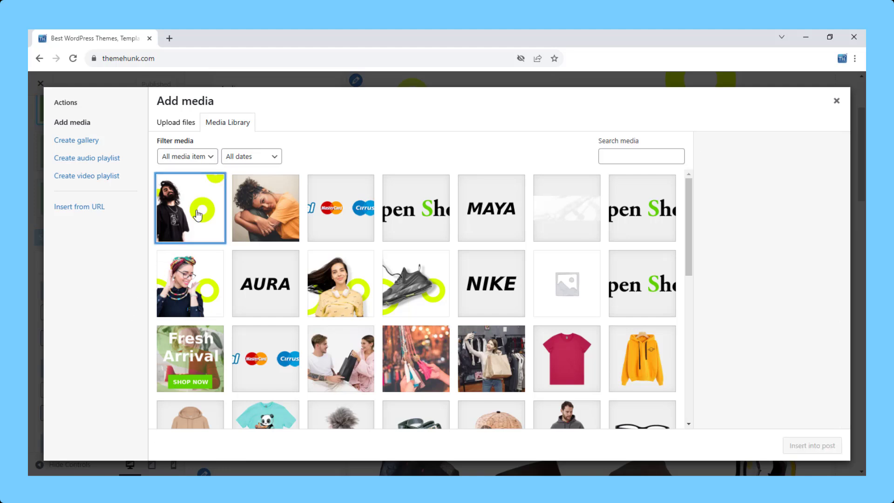
left_click(798, 440)
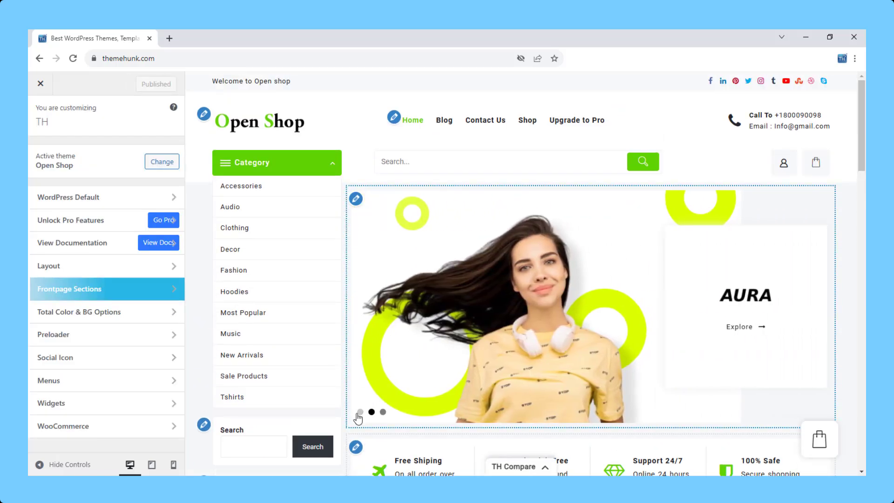
left_click(360, 412)
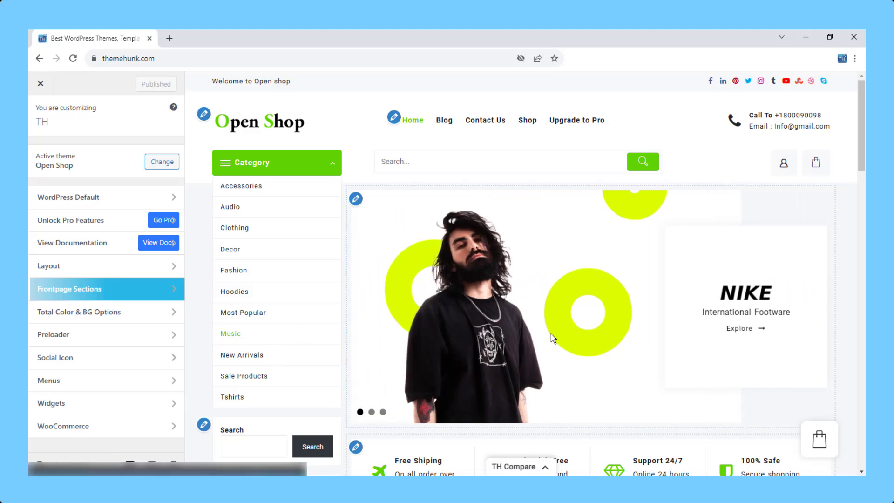
Step: Set the title of the first top slider slide to "Trending"
left_click(107, 289)
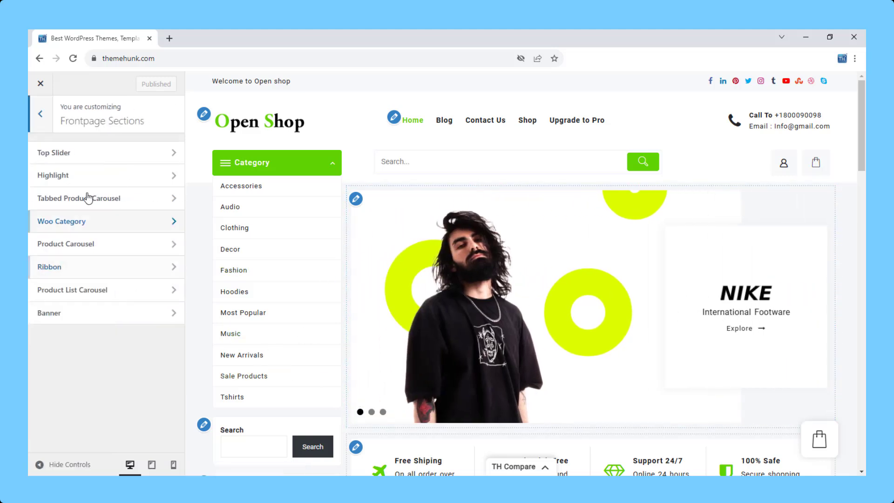
left_click(93, 152)
scroll(88, 327, "down", 3)
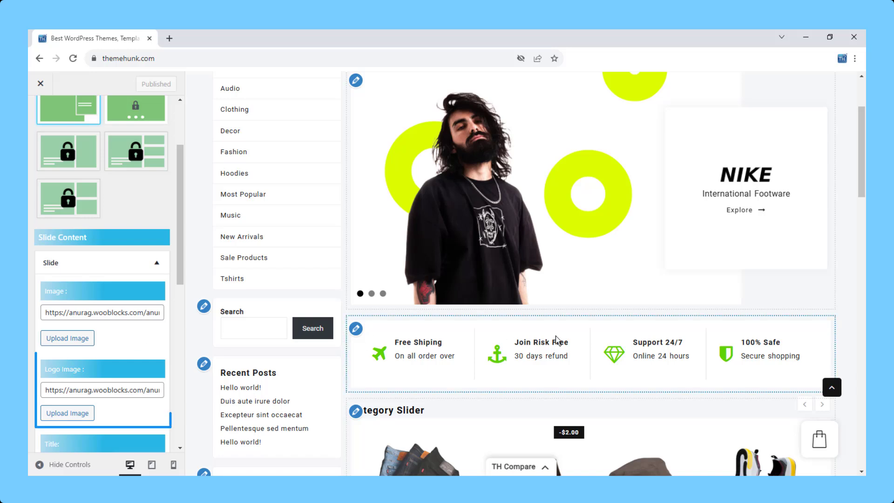
scroll(534, 336, "down", 2)
scroll(342, 221, "up", 2)
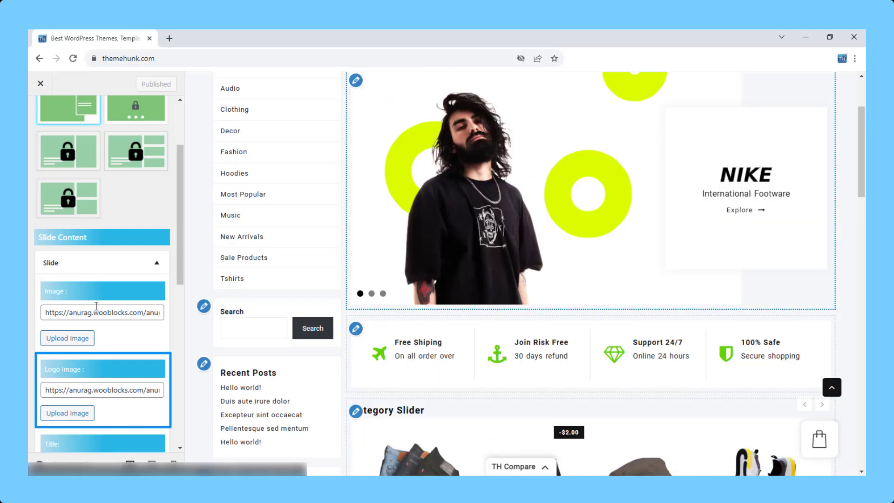
scroll(80, 326, "down", 5)
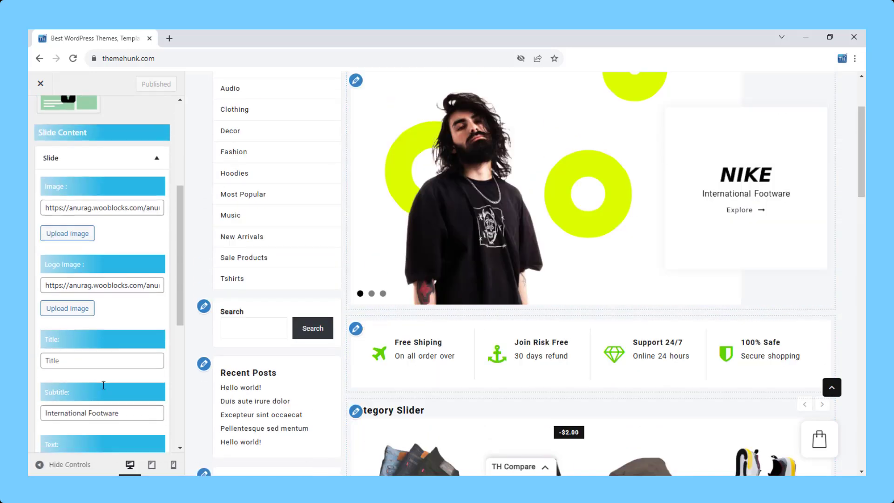
type("Rend")
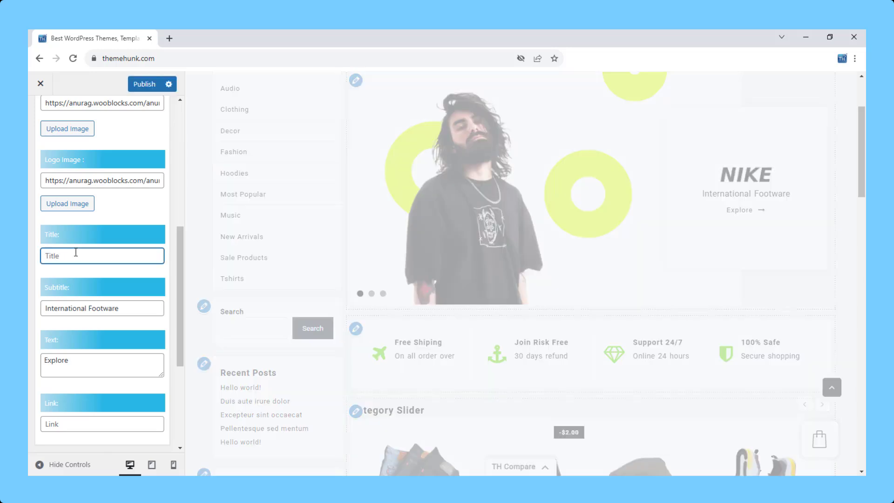
type("ing")
key("Home")
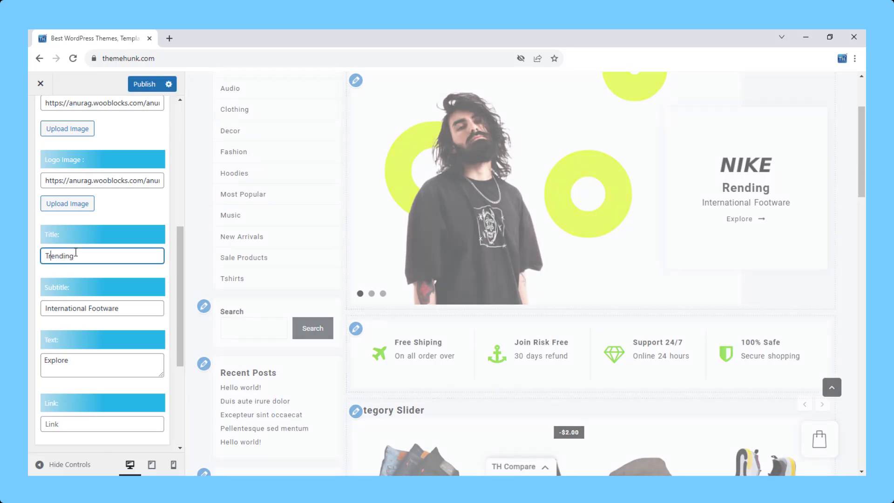
key("Delete")
type("Tr")
Step: Change the first slide's subtitle to "International Tshirts" and return to the front page sections
double_click(90, 308)
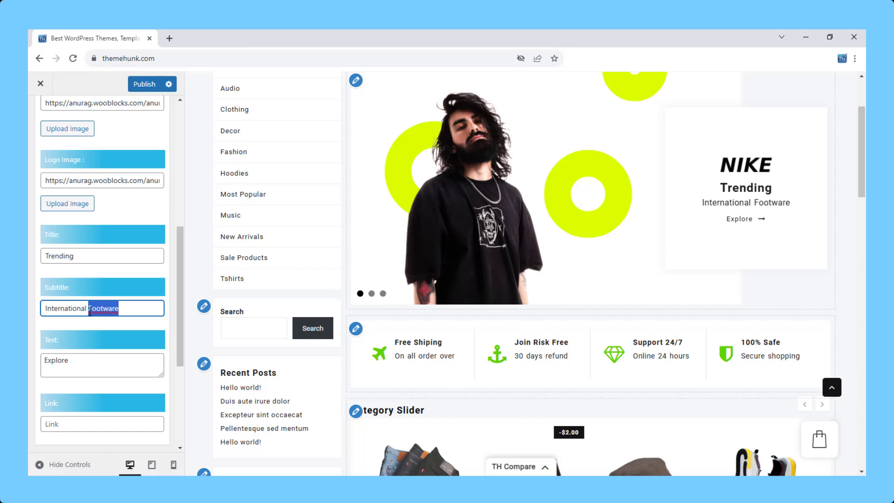
type("Tshirts")
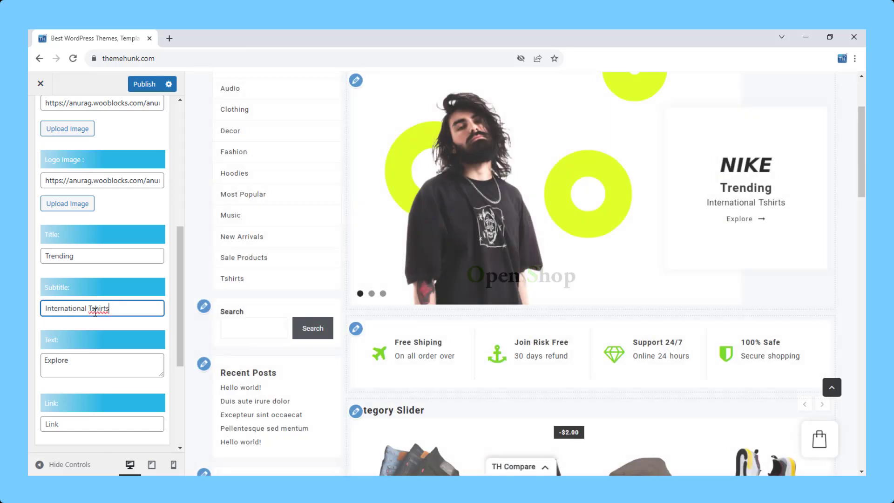
scroll(72, 419, "down", 4)
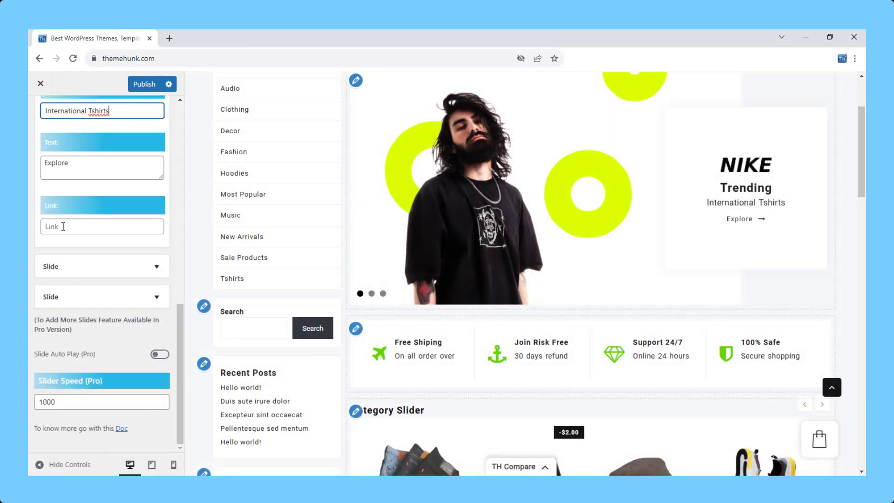
scroll(62, 227, "up", 10)
left_click(38, 115)
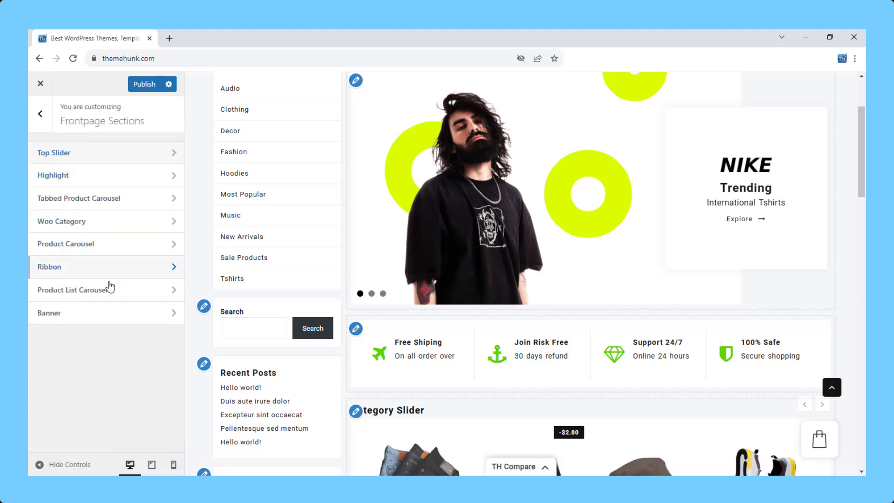
Step: Look through the settings of the Highlight and Tabbed Product Carousel front page sections
left_click(93, 179)
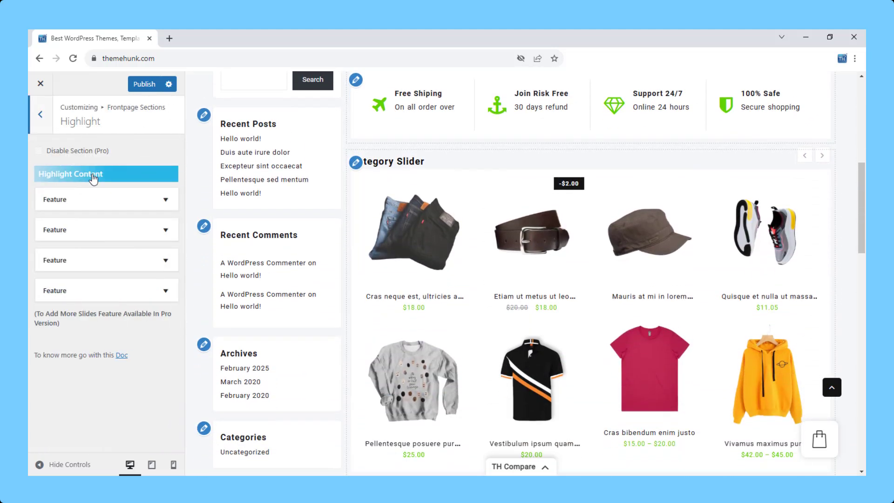
left_click(40, 115)
left_click(91, 199)
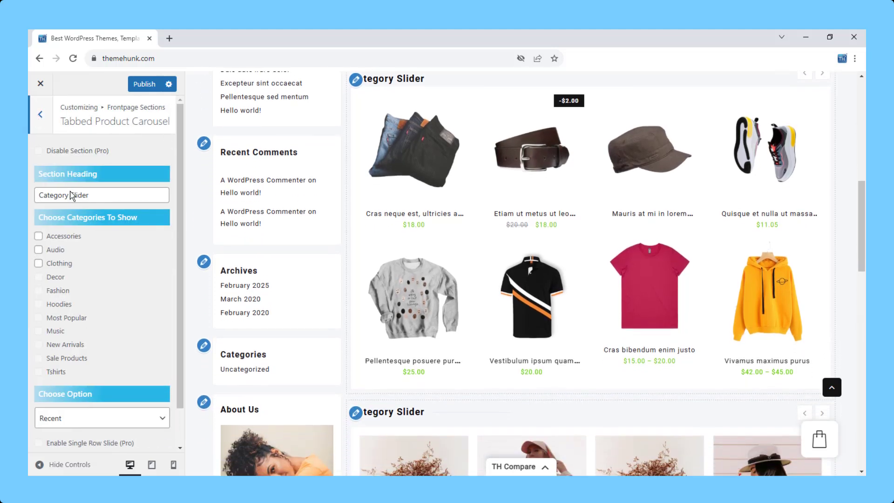
left_click(45, 118)
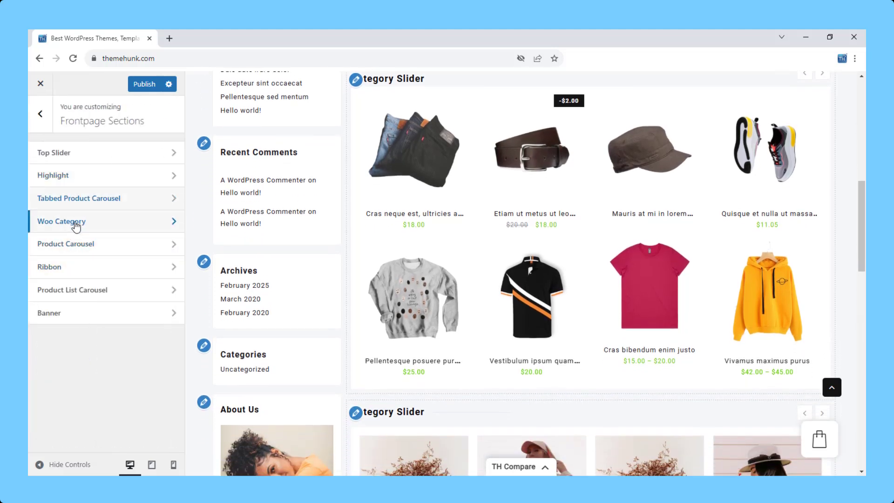
Step: Add the Audio category to the front page's Woo Category section
left_click(75, 223)
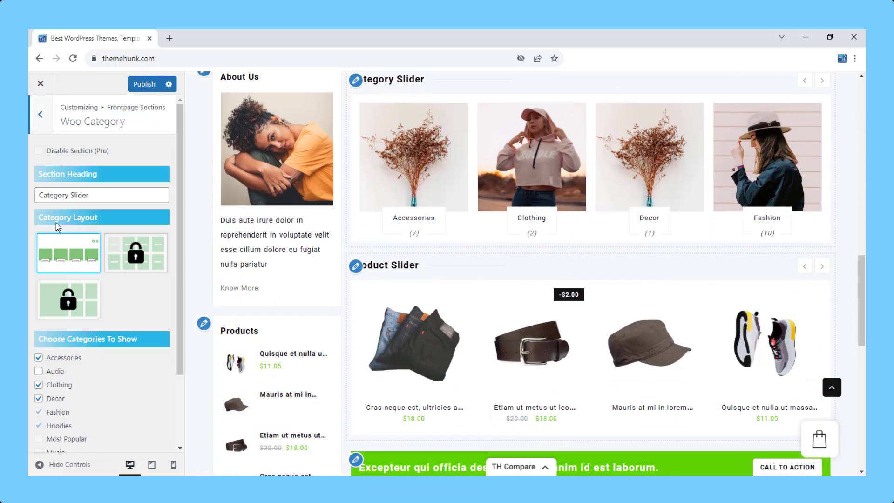
left_click(39, 371)
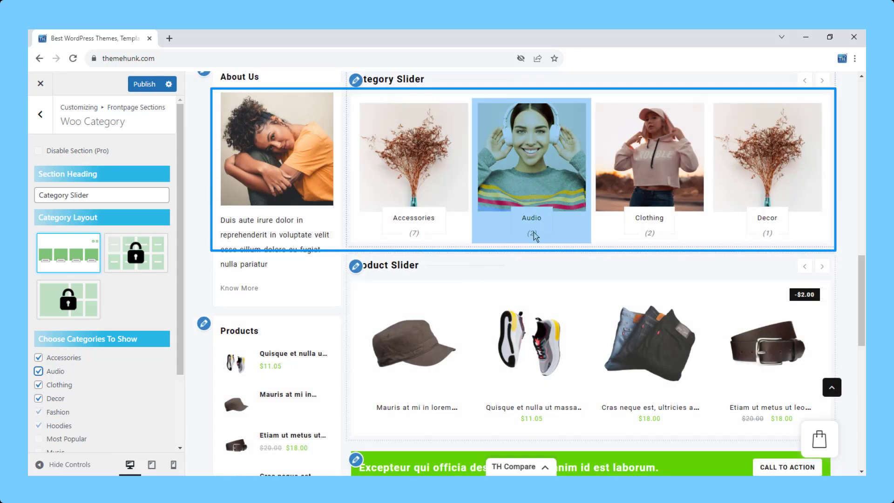
left_click(46, 112)
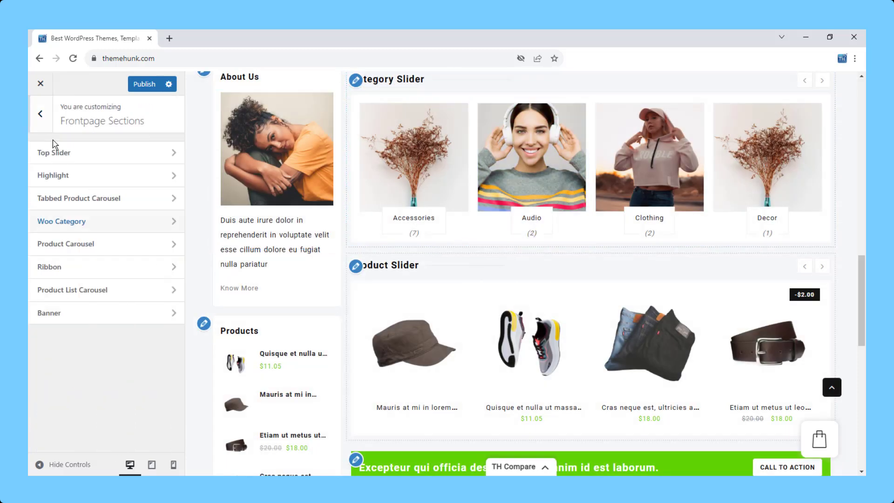
Step: Review the Ribbon section's text and button settings and return to the main customizing options
left_click(77, 263)
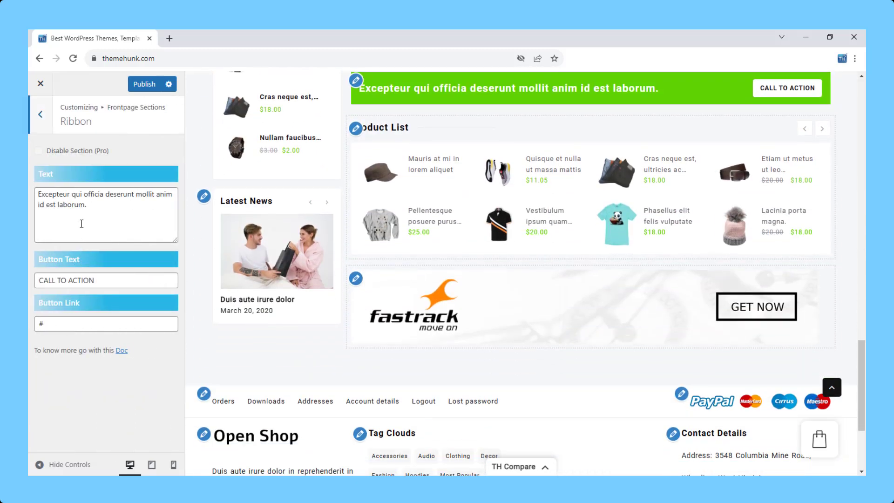
left_click(39, 115)
left_click(37, 122)
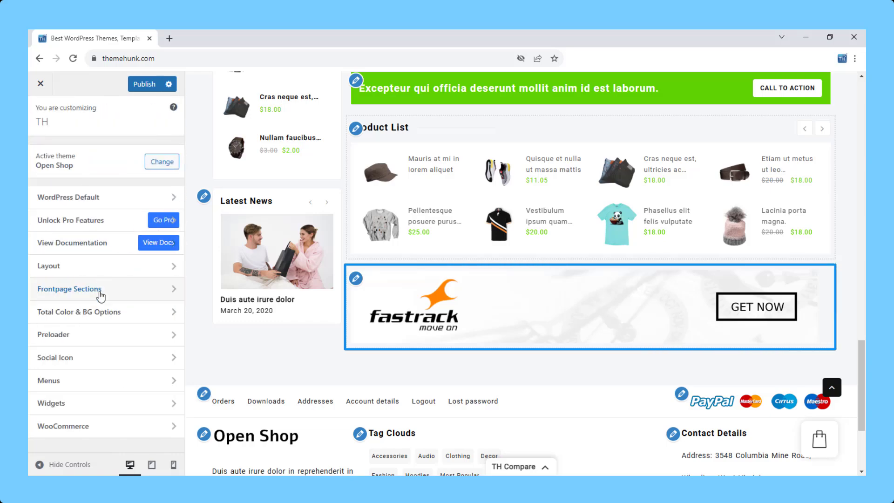
Step: Change the global theme color to the green #14cc17
left_click(93, 322)
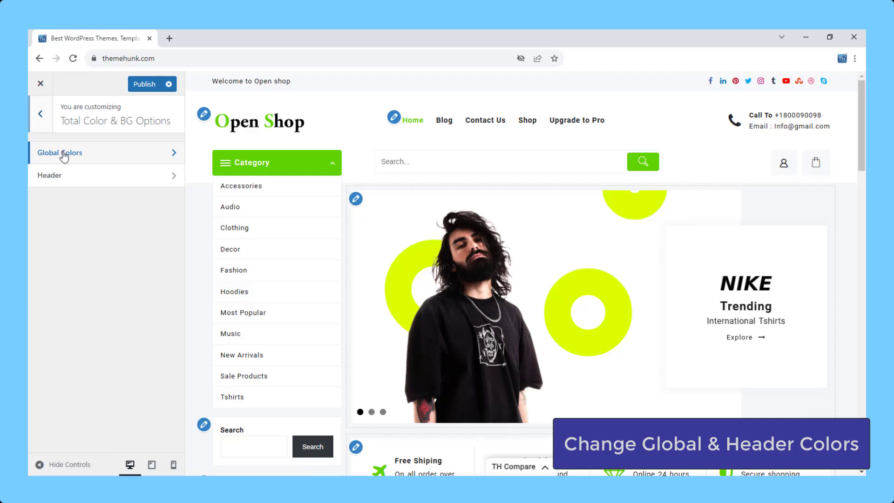
left_click(59, 152)
left_click(111, 226)
left_click(93, 372)
left_click_drag(57, 275, 72, 289)
left_click(68, 270)
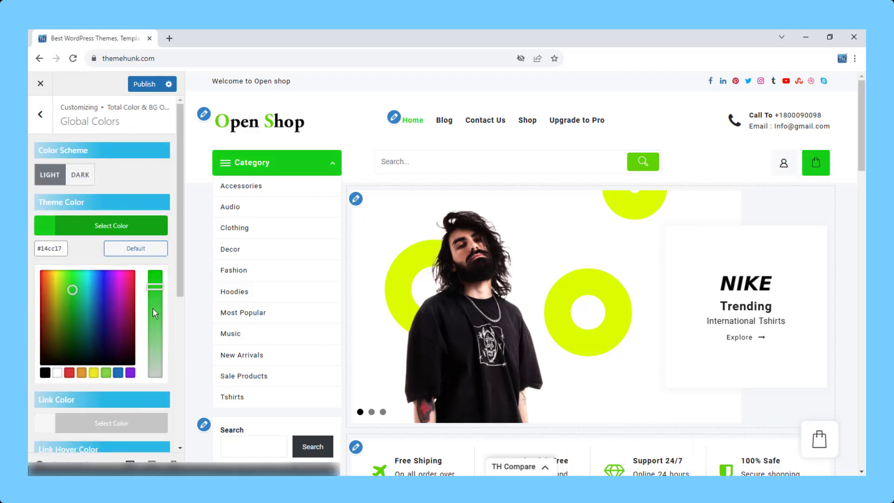
left_click(41, 126)
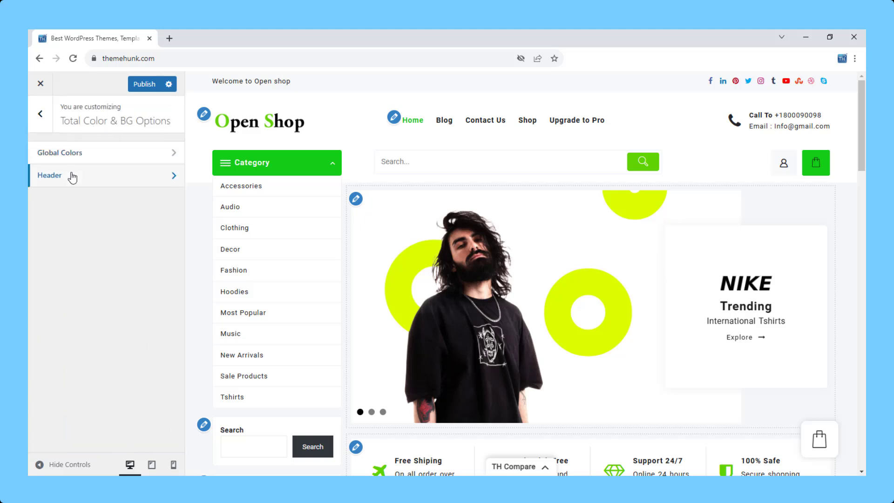
Step: Examine the Above Header background image and Global Colors settings and return to the main customizing options
left_click(70, 176)
left_click(60, 157)
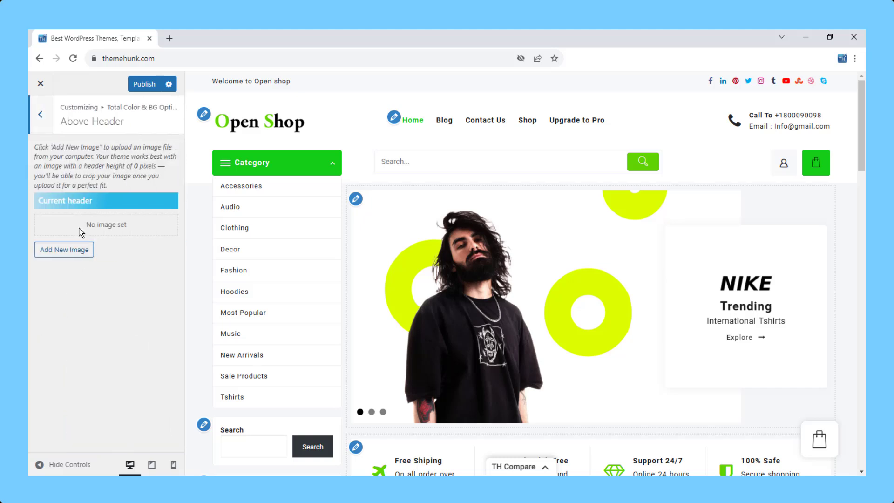
left_click(40, 114)
left_click(41, 114)
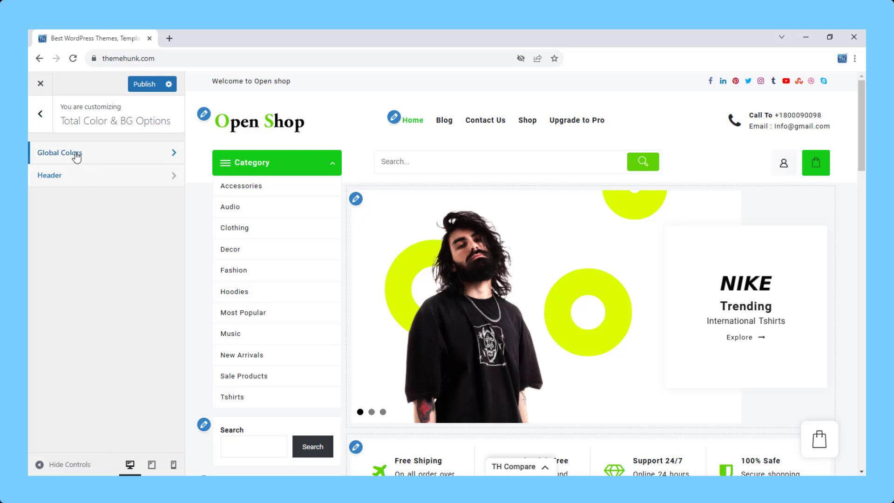
left_click(77, 157)
scroll(85, 327, "down", 5)
scroll(89, 268, "up", 5)
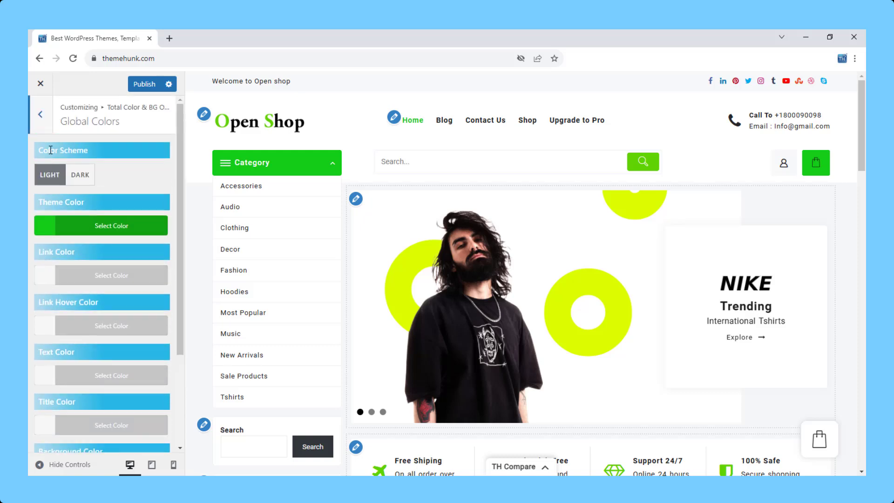
left_click(41, 114)
left_click(40, 114)
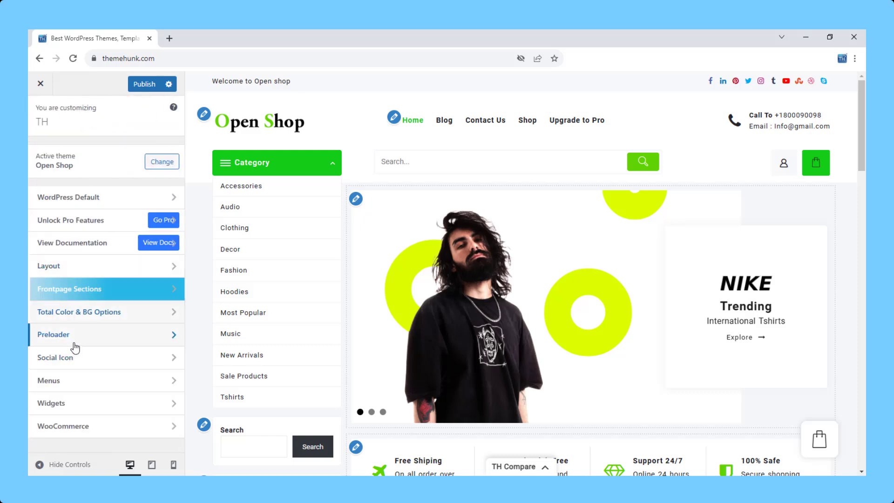
Step: Review the Preloader settings for the loader's background color and image, and return to the main customizing options
left_click(89, 335)
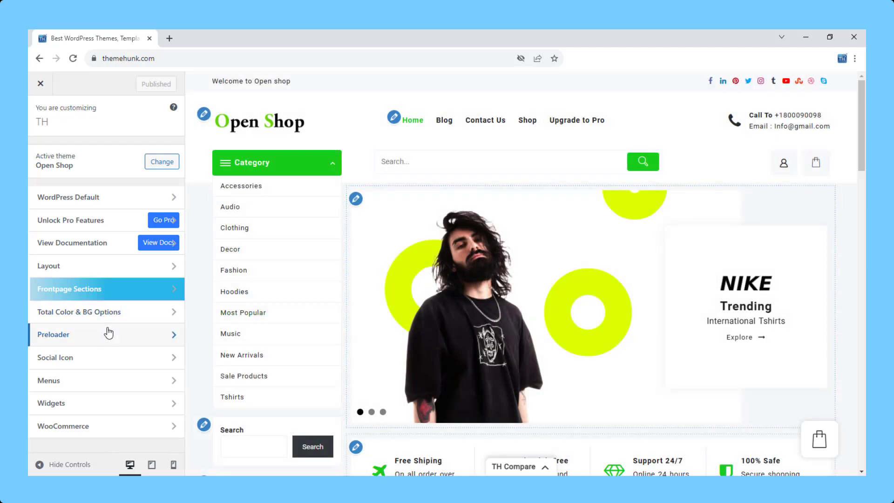
left_click(166, 335)
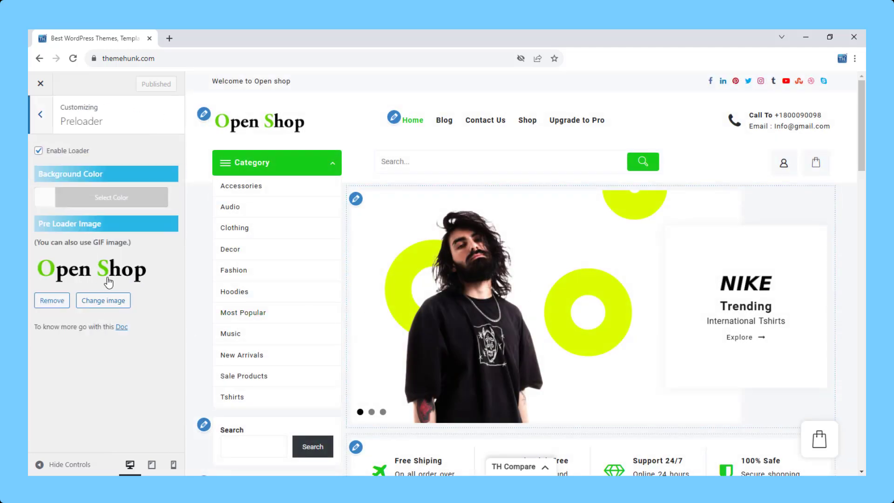
left_click(41, 129)
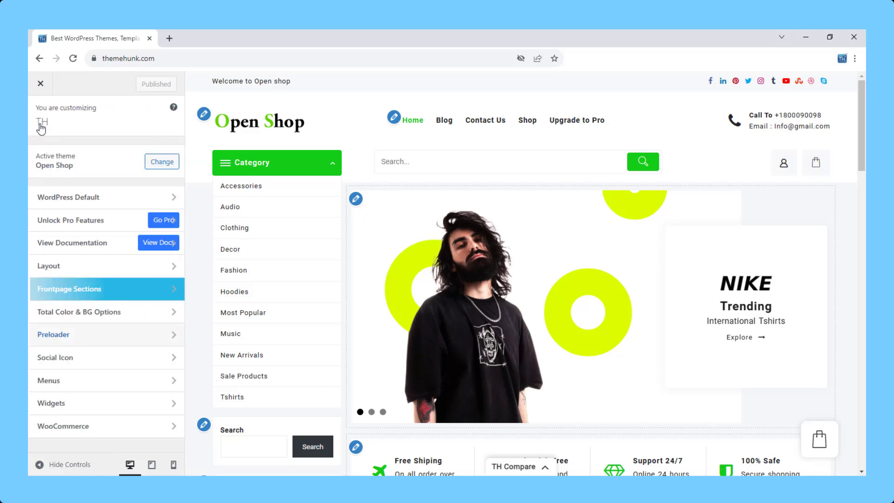
Step: Look through the Social Icon settings with their profile URL fields and return to the main customizing options
left_click(91, 364)
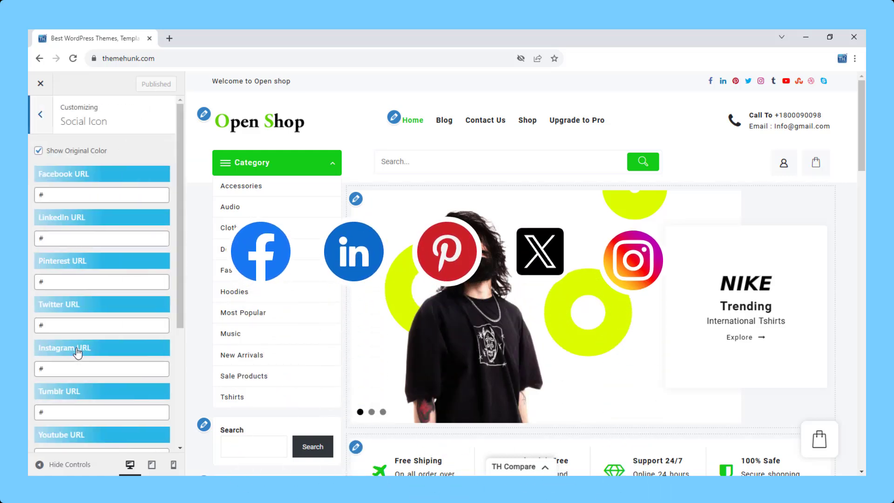
scroll(78, 352, "down", 2)
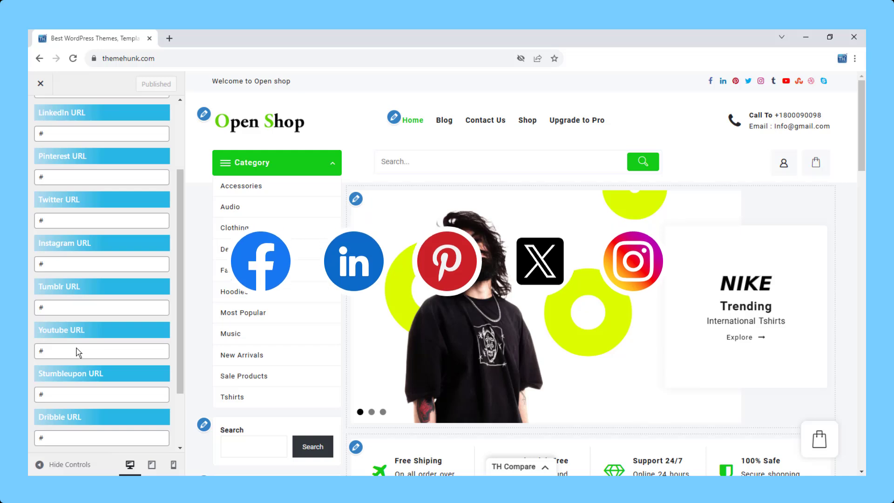
scroll(78, 353, "up", 2)
left_click(44, 114)
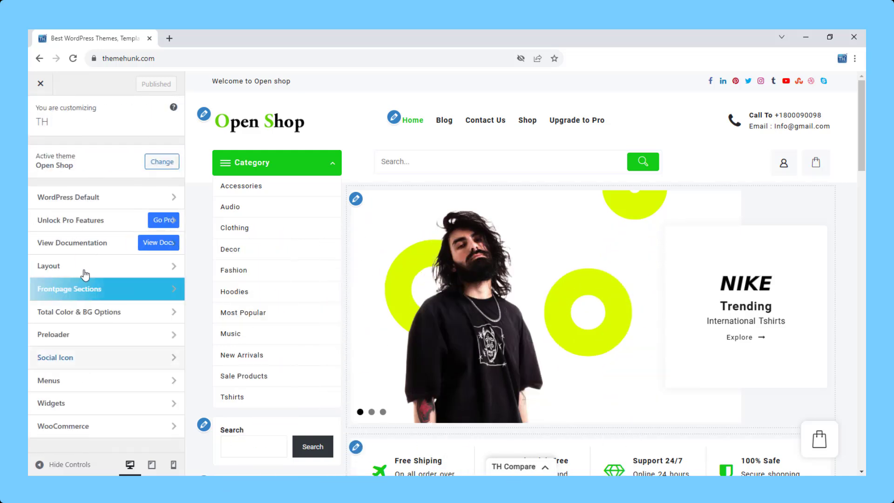
Step: Remove the Upgrade to Pro item from Menu 1
left_click(86, 376)
left_click(88, 211)
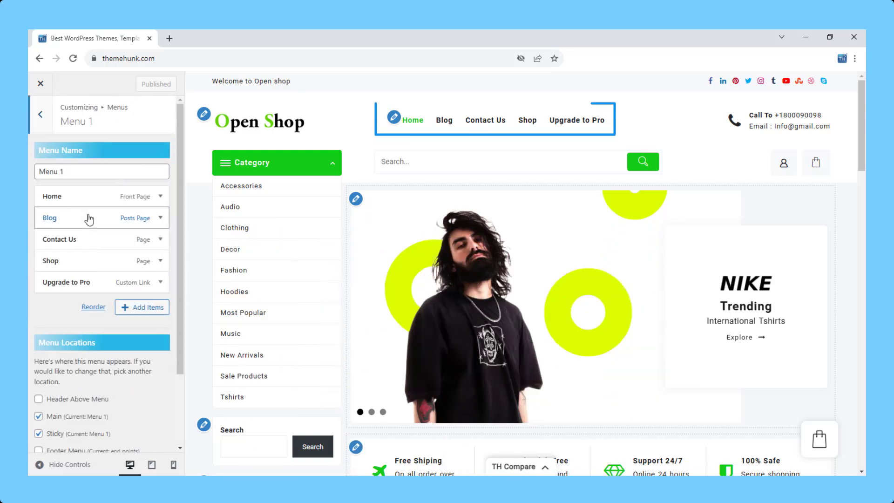
left_click(160, 283)
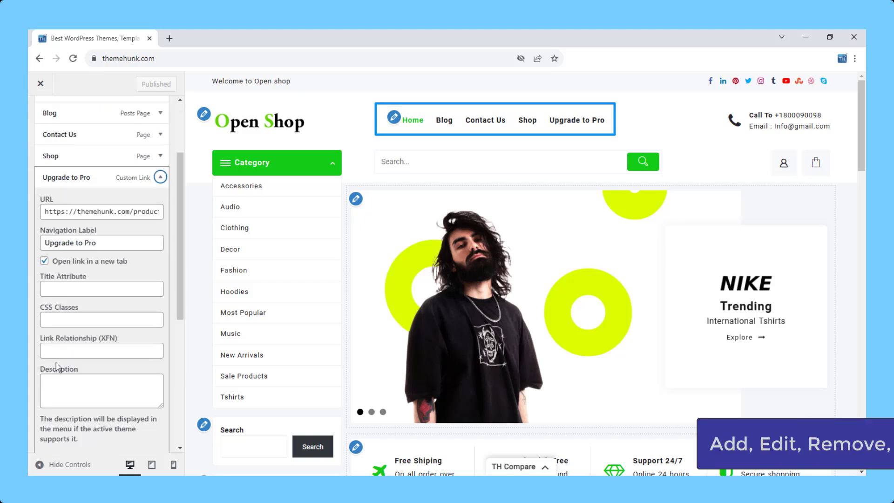
left_click(42, 352)
Step: Reorder Menu 1 so that Shop comes directly after Home, and return to the main customizing options
left_click(93, 285)
left_click(114, 260)
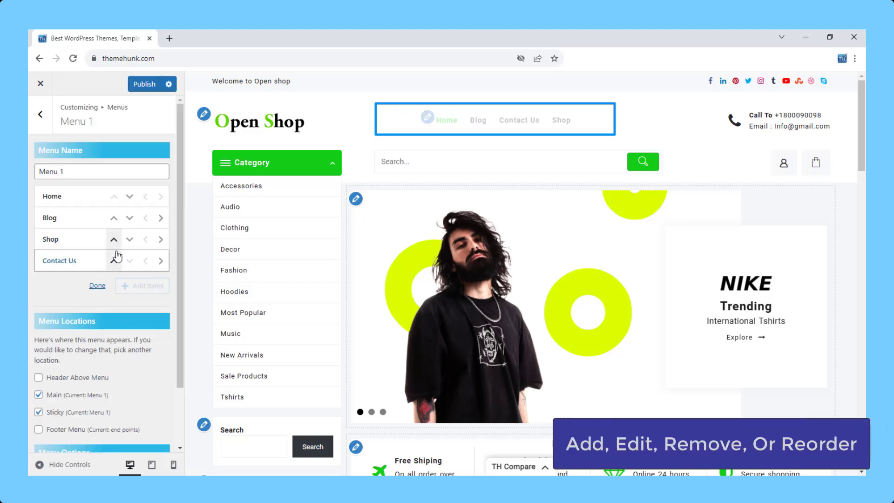
left_click(114, 239)
left_click(93, 285)
scroll(87, 354, "down", 2)
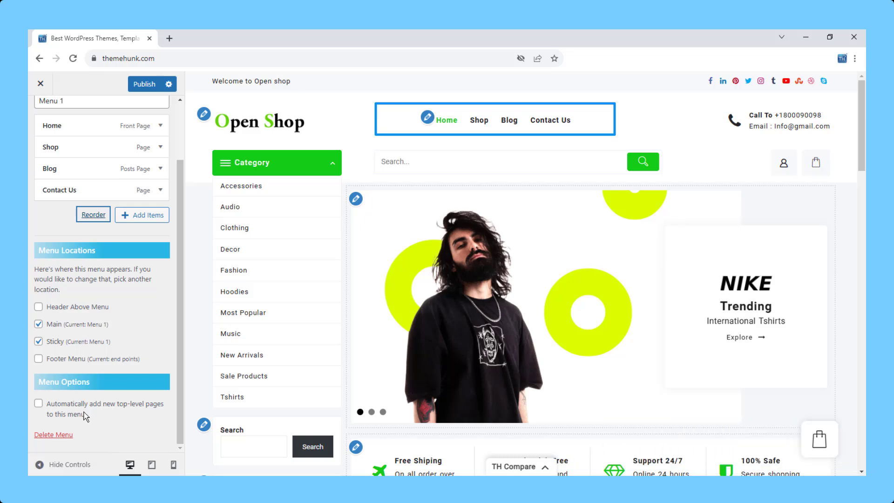
scroll(84, 412, "up", 2)
left_click(40, 114)
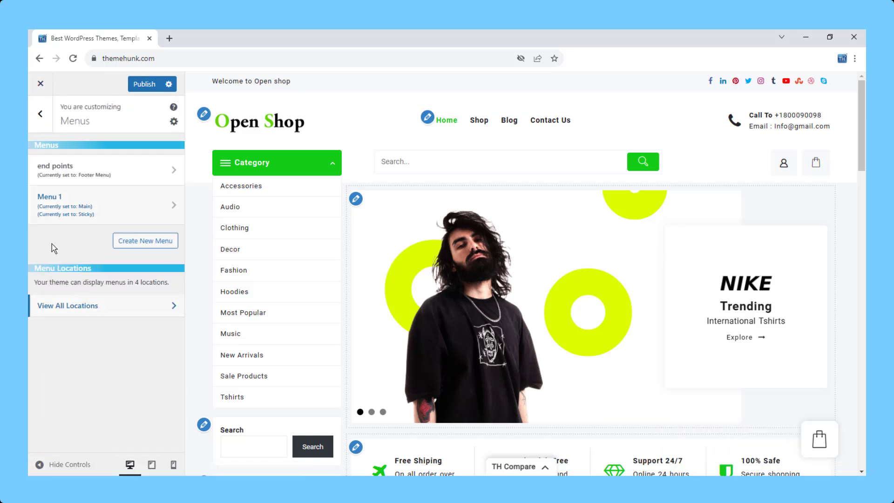
left_click(40, 114)
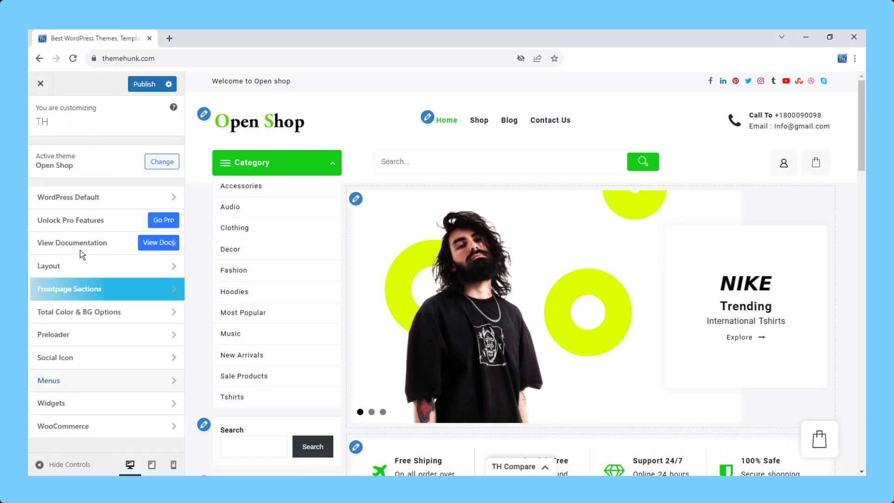
Step: Review the WooCommerce Product Style settings and return to the main customizing options
left_click(83, 426)
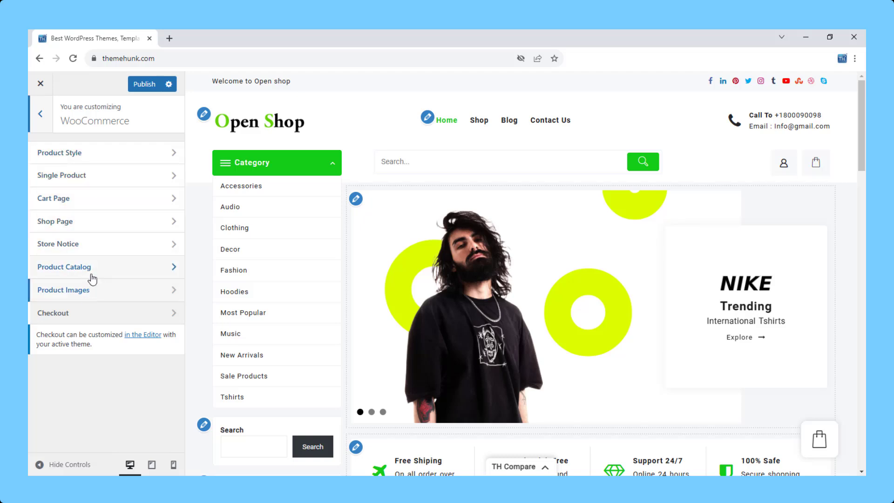
left_click(106, 152)
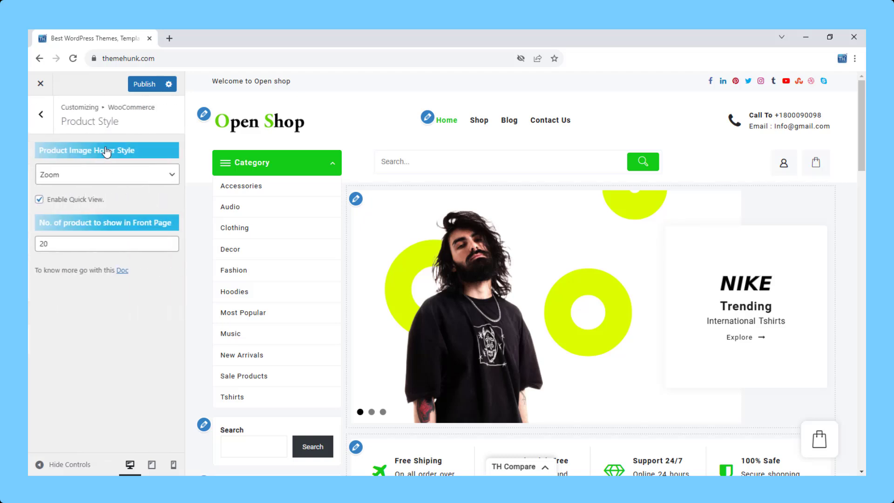
left_click(42, 117)
left_click(41, 116)
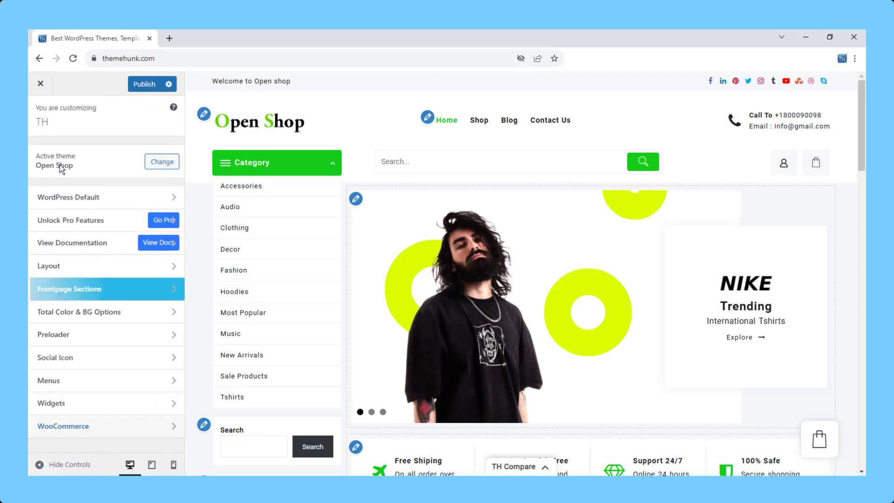
Step: Publish the customization changes and open the finished website
left_click(145, 84)
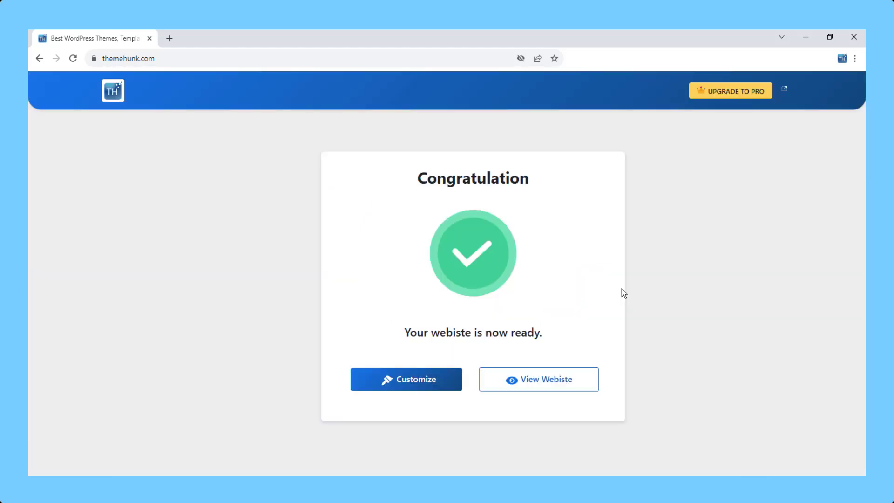
left_click(570, 385)
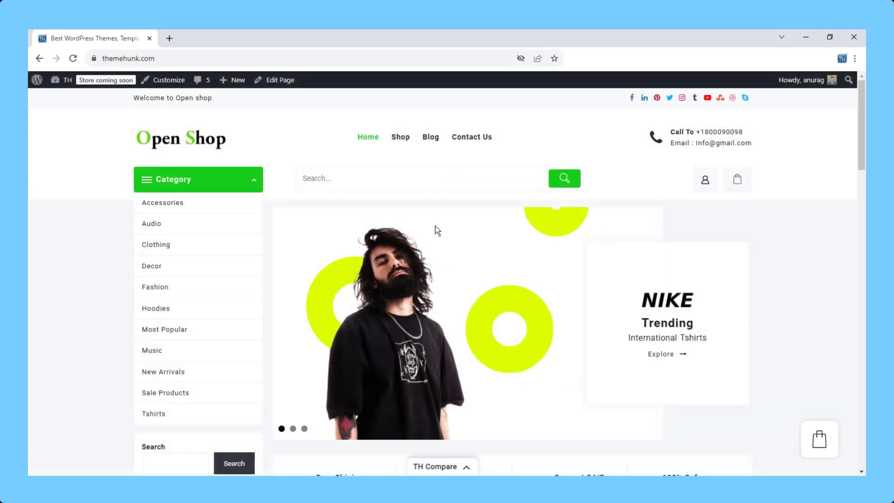
Step: Examine the live home page from the header and category list through the product sections down to the footer
left_click(240, 186)
left_click(240, 186)
scroll(852, 218, "down", 10)
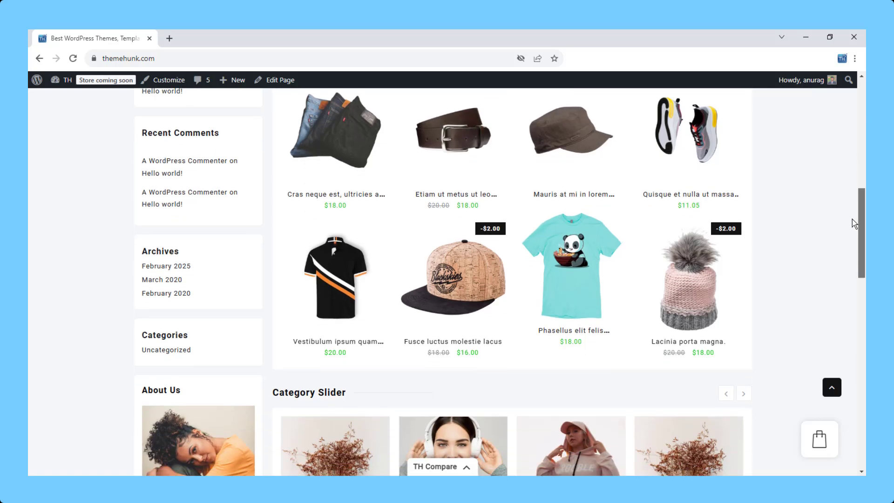
scroll(852, 218, "down", 3)
scroll(855, 263, "down", 2)
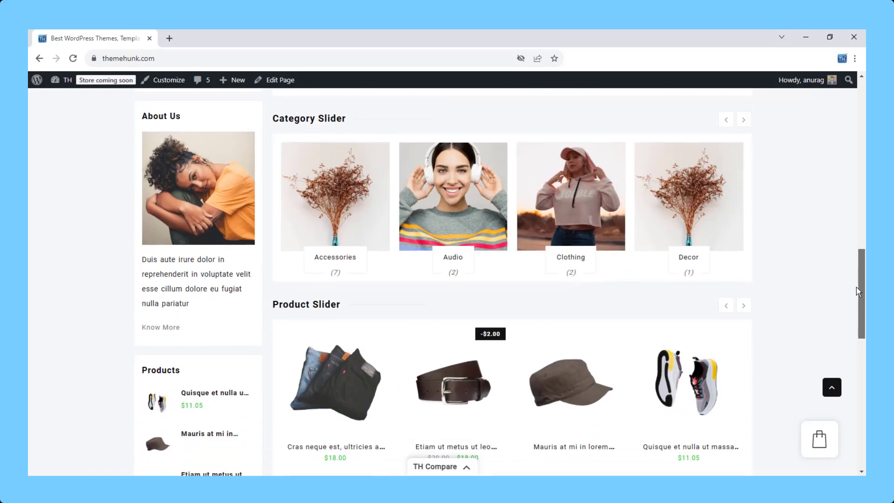
left_click_drag(855, 291, 855, 427)
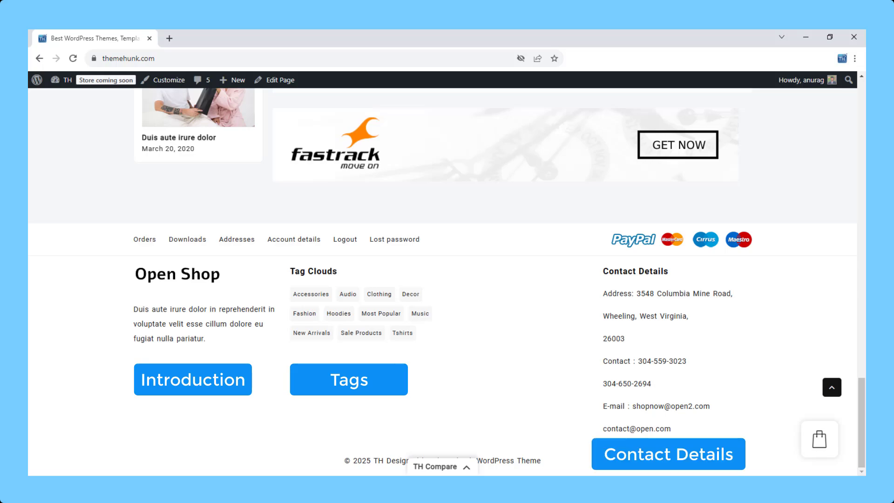
scroll(442, 281, "up", 20)
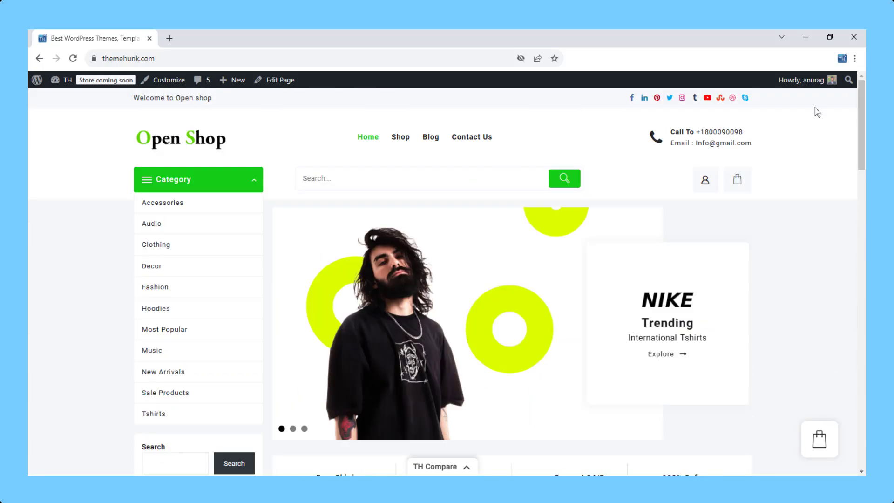
Step: Open the Shop page and look over its product grid
left_click(405, 145)
scroll(814, 255, "down", 10)
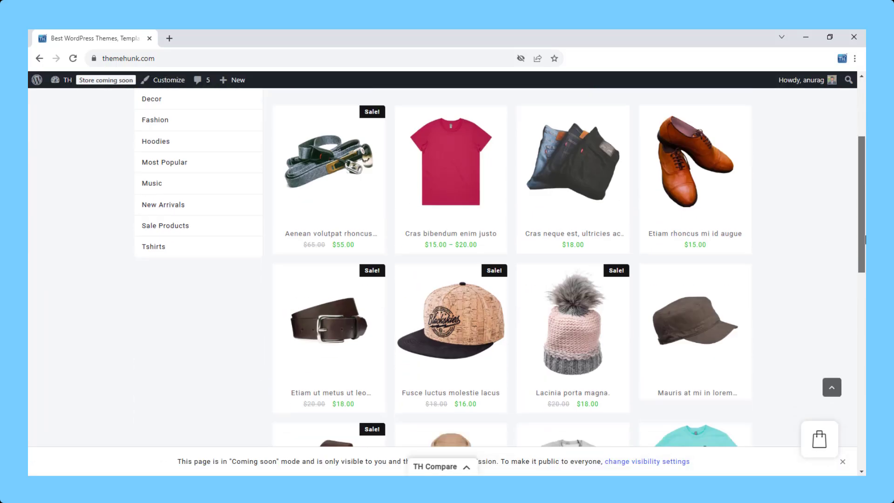
left_click_drag(863, 320, 862, 198)
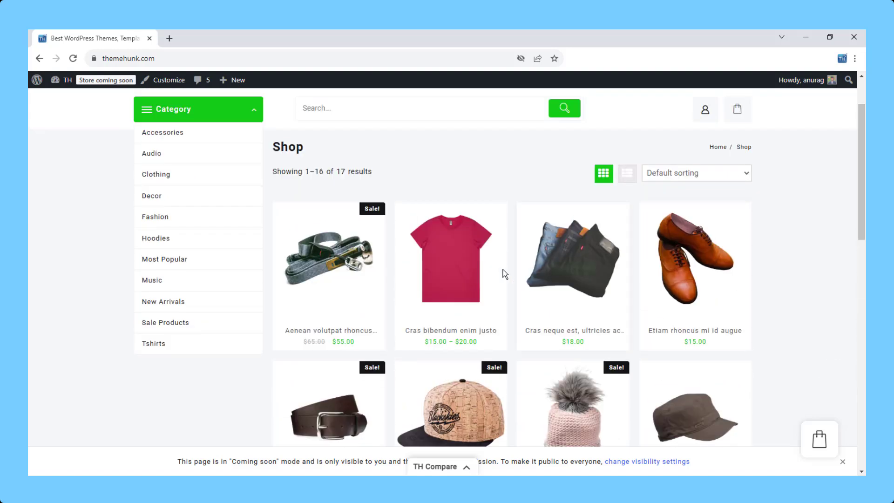
Step: Add the first Shop product, Aenean volutpat rhoncus, to the cart
mouse_move(380, 280)
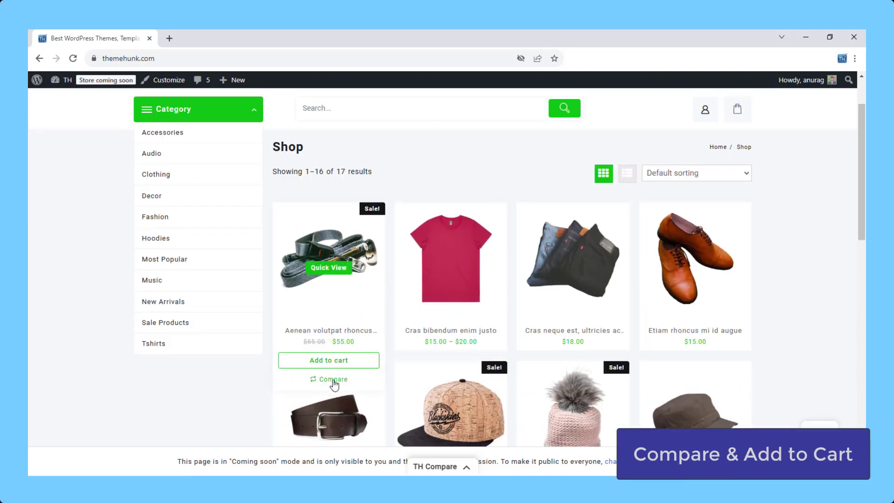
mouse_move(442, 340)
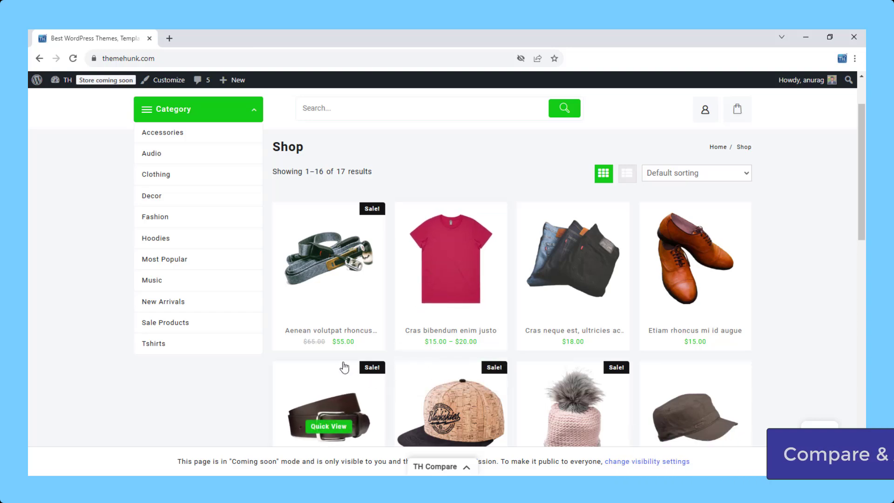
mouse_move(330, 362)
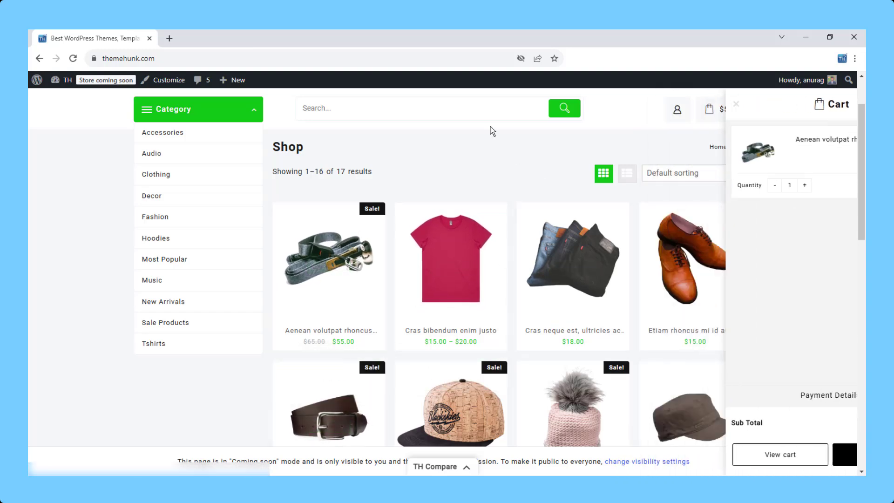
Step: Look over the posts on the Blog page and the form on the Contact Us page
scroll(550, 243, "up", 2)
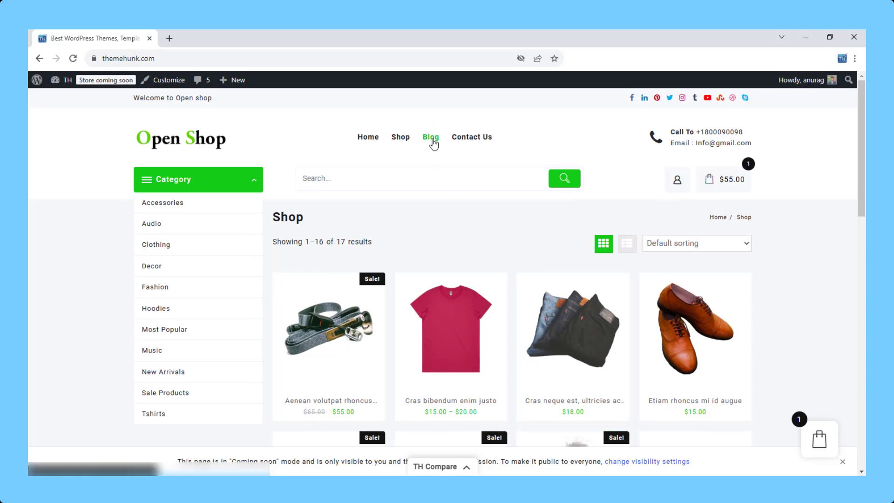
left_click(431, 137)
scroll(865, 128, "down", 2)
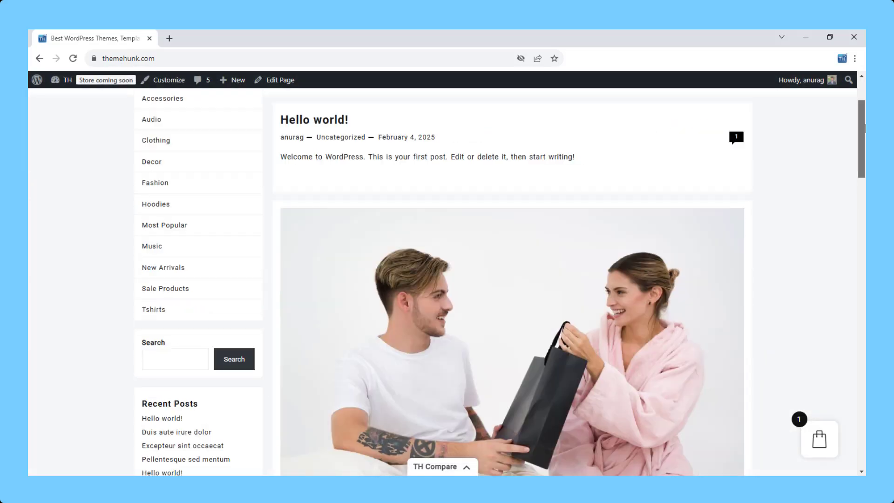
left_click_drag(865, 128, 864, 93)
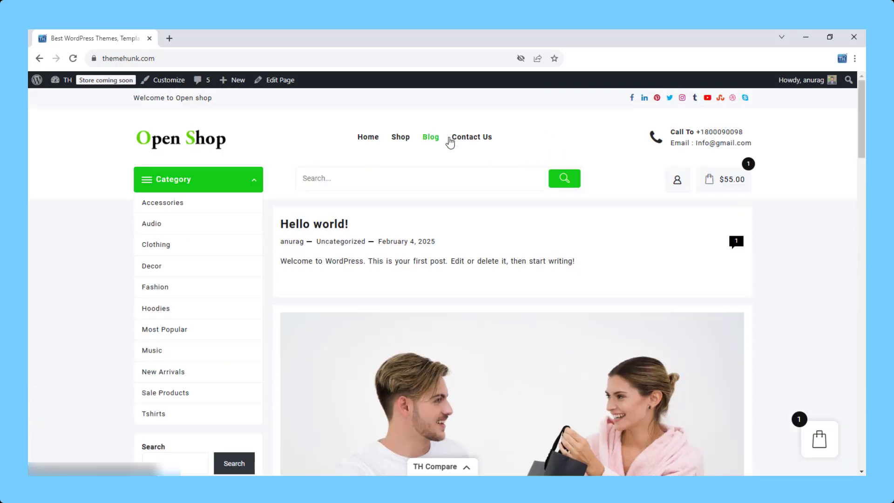
left_click(466, 142)
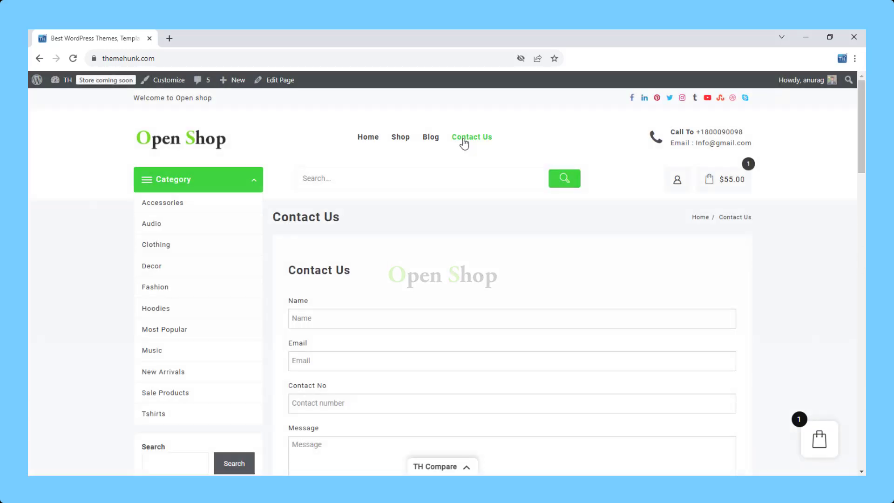
scroll(605, 277, "down", 2)
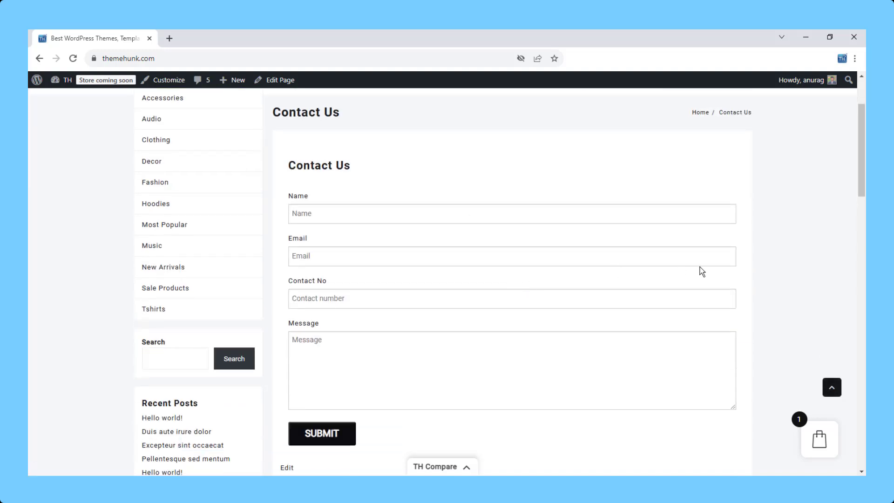
Step: Open the My account page from the shop header and log in with the prefilled credentials
scroll(764, 257, "down", 2)
scroll(764, 257, "up", 4)
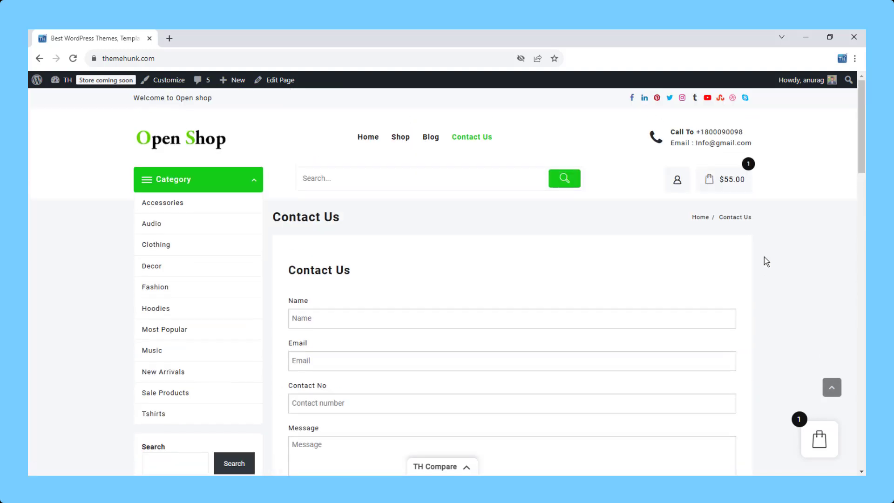
left_click(677, 182)
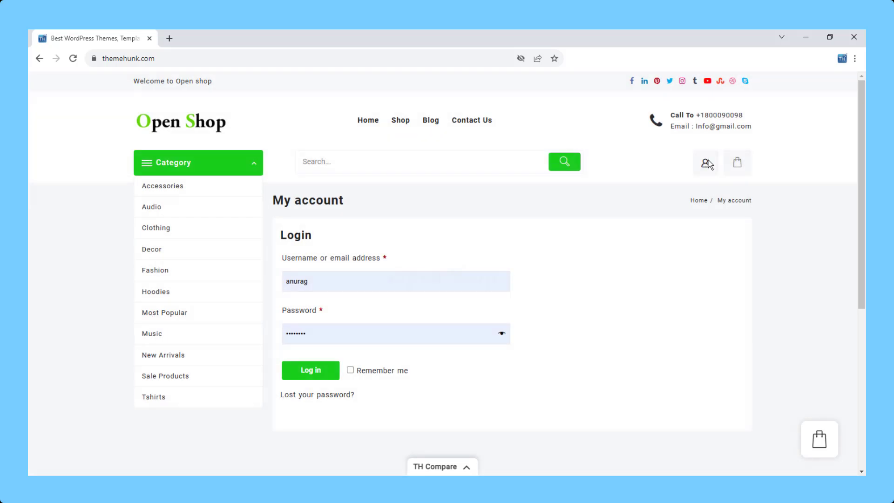
left_click(315, 369)
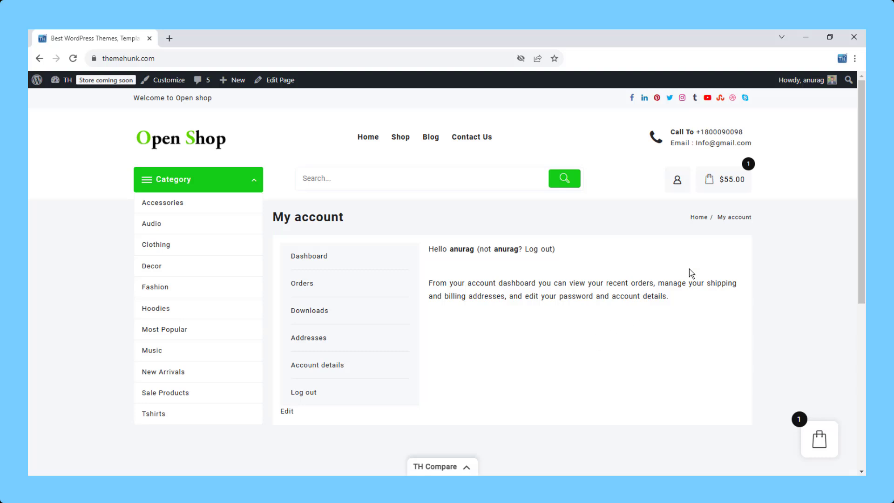
Step: Set the quantity of Aenean volutpat rhoncus tortor in the cart to 2 and close the cart
left_click(725, 181)
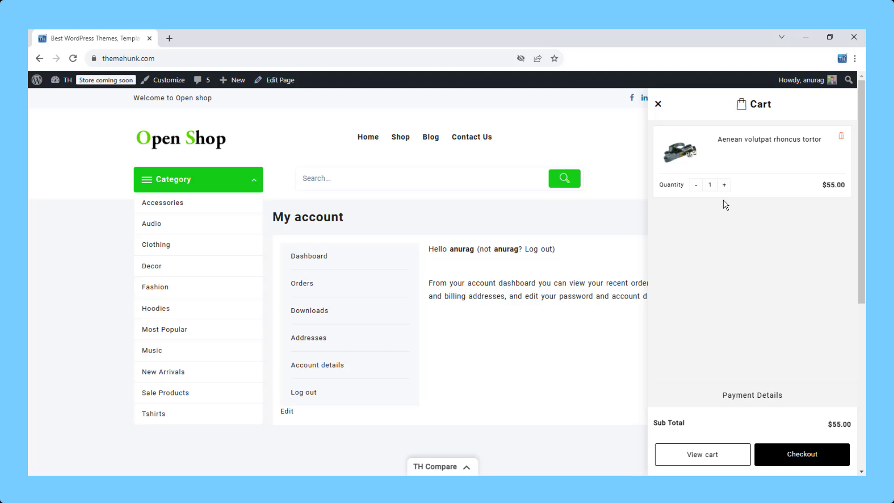
left_click(700, 141)
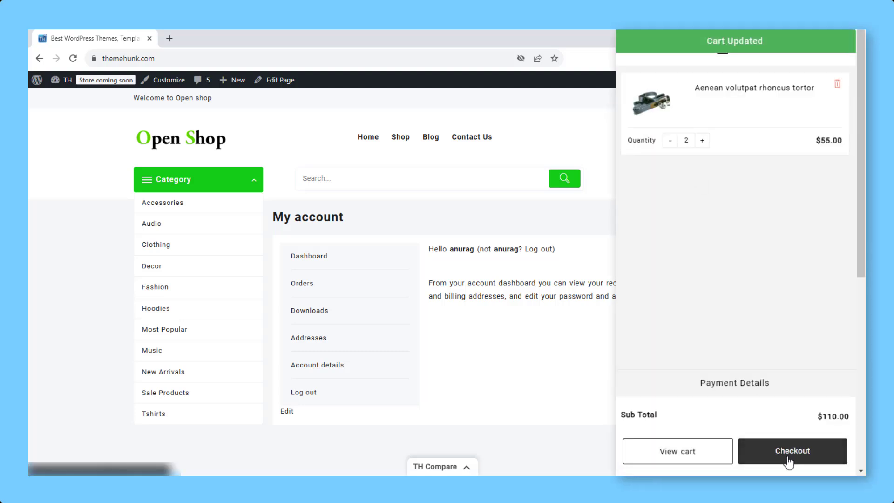
left_click(618, 200)
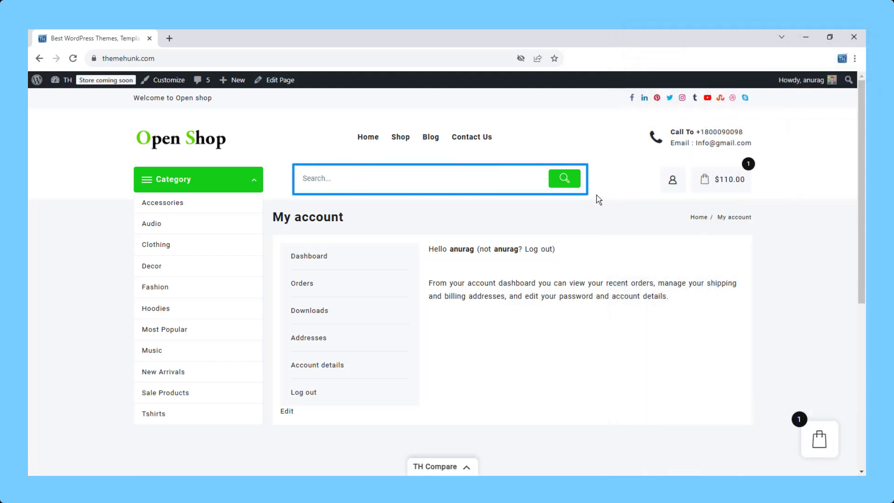
Step: Search the shop's products for "s", look through the suggestions, clear the search and return to the Home page
left_click(372, 176)
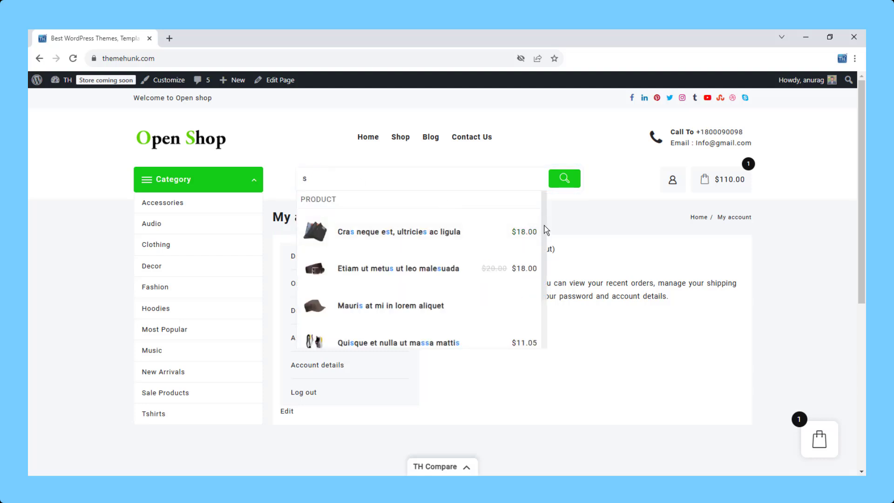
scroll(546, 225, "down", 3)
scroll(546, 212, "up", 3)
key("BackSpace")
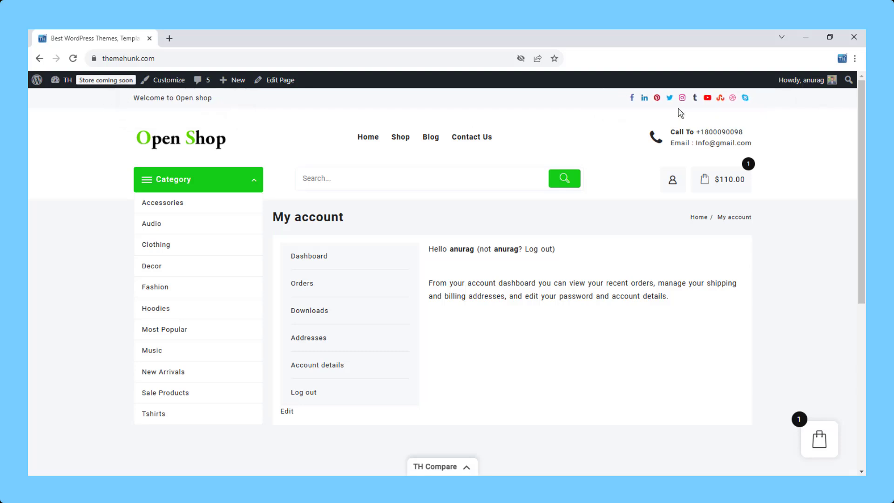
left_click(379, 139)
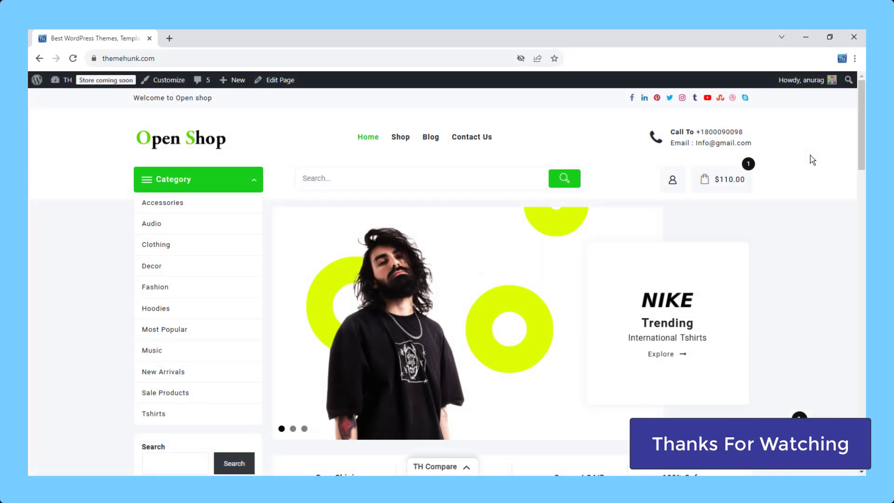